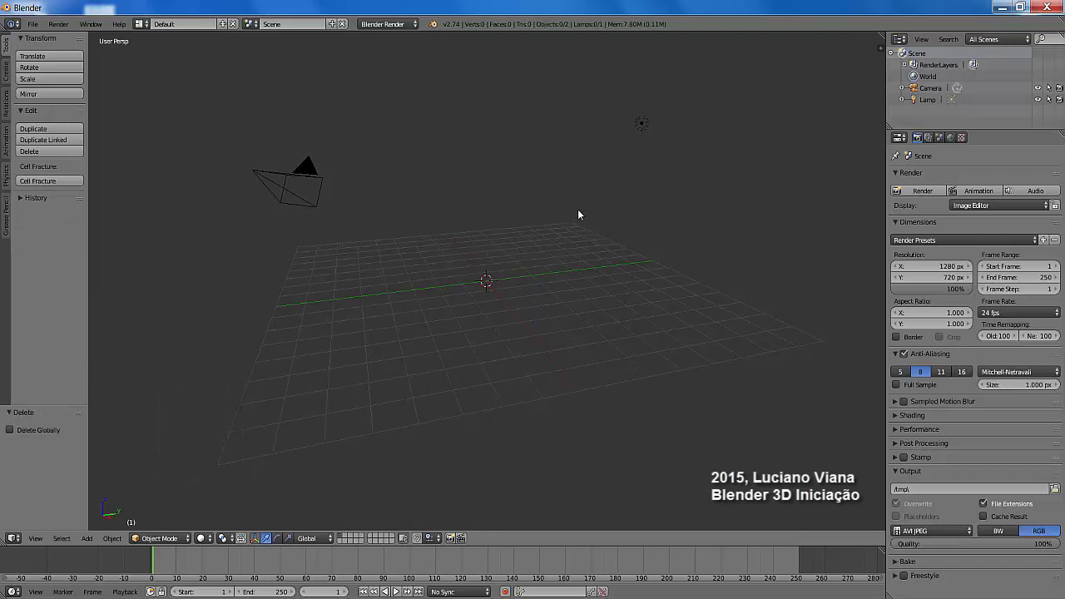
- Add a mesh plane at the center of the scene
{"action": "key", "text": "shift+a"}
{"action": "mouse_move", "coordinate": [578, 209]}
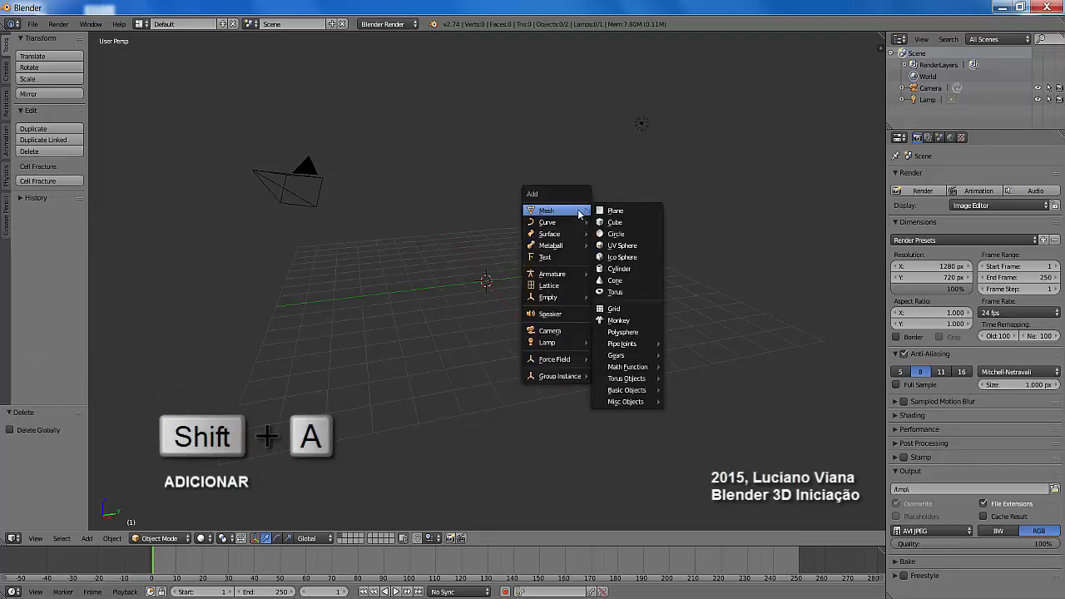
{"action": "left_click", "coordinate": [613, 211]}
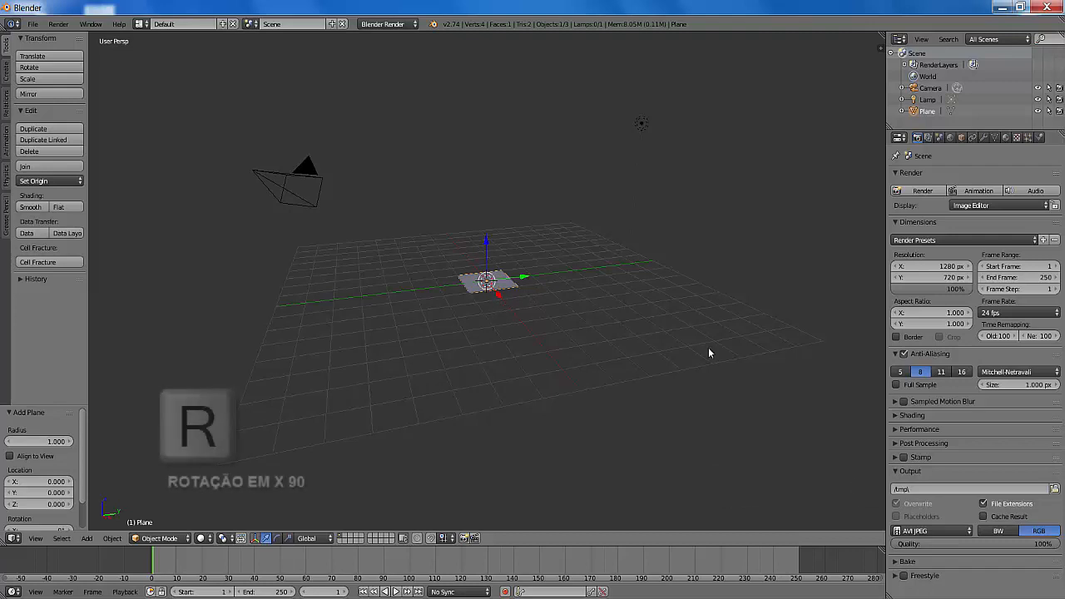
- Rotate the plane 90° about the X axis so that it stands upright
{"action": "key", "text": "r"}
{"action": "key", "text": "x"}
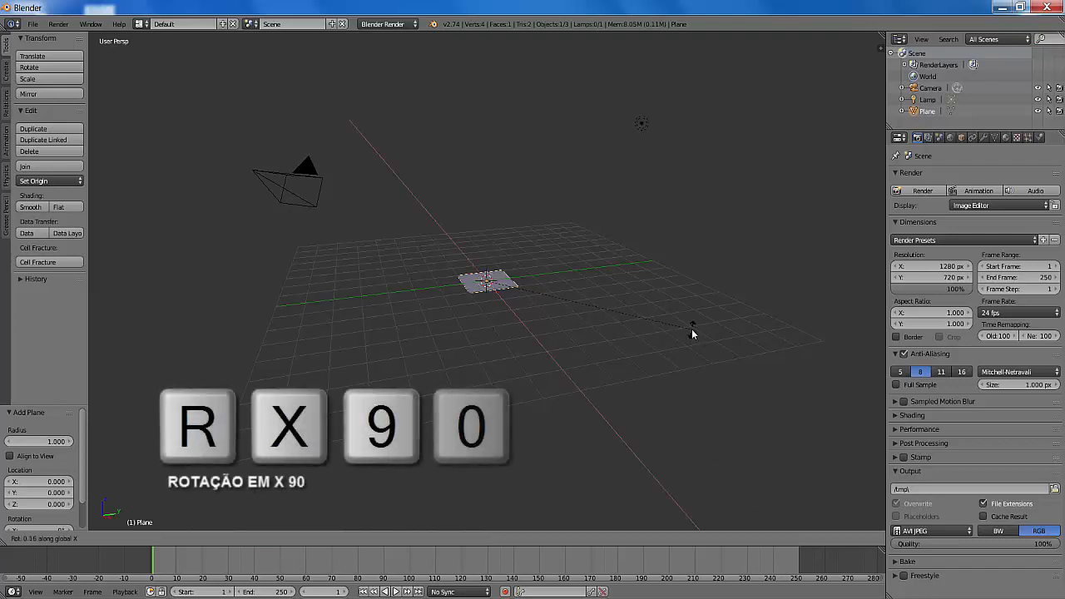
{"action": "key", "text": "9"}
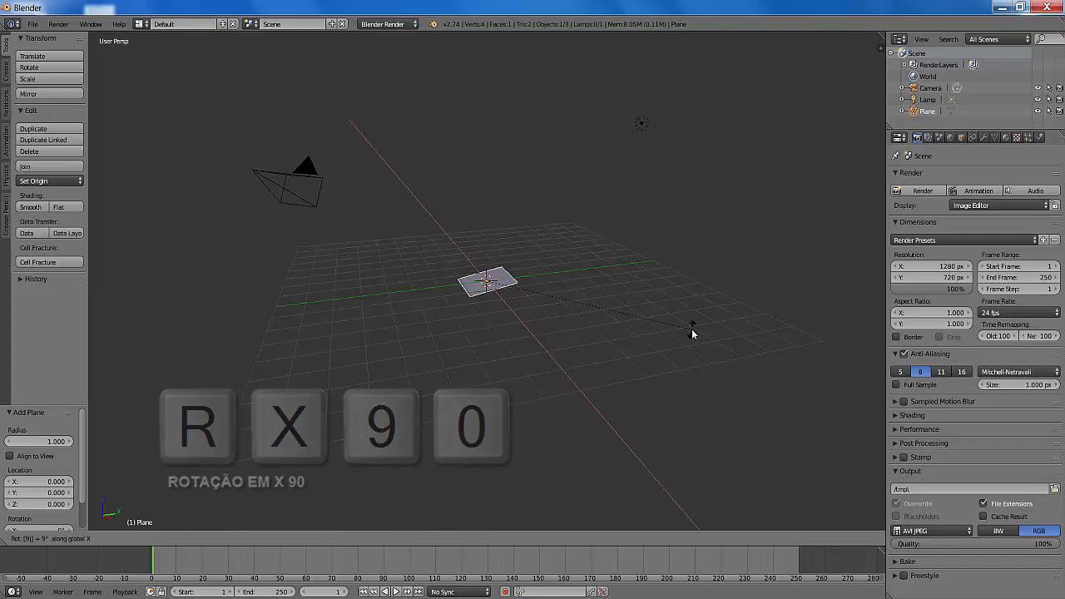
{"action": "key", "text": "0"}
{"action": "key", "text": "Return"}
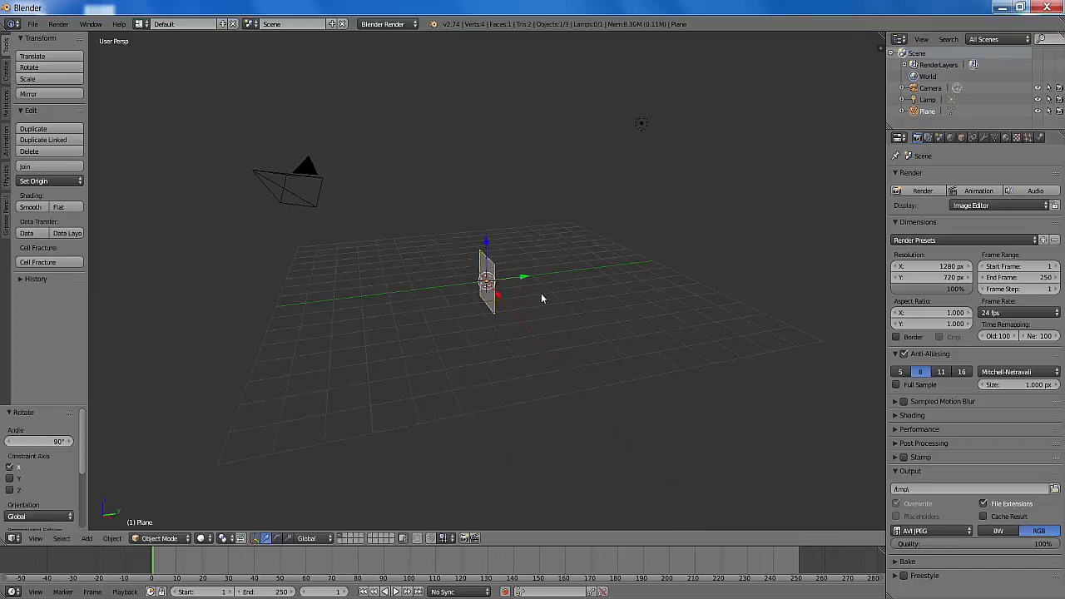
- Show the upright plane close up in front orthographic view
{"action": "left_click", "coordinate": [36, 539]}
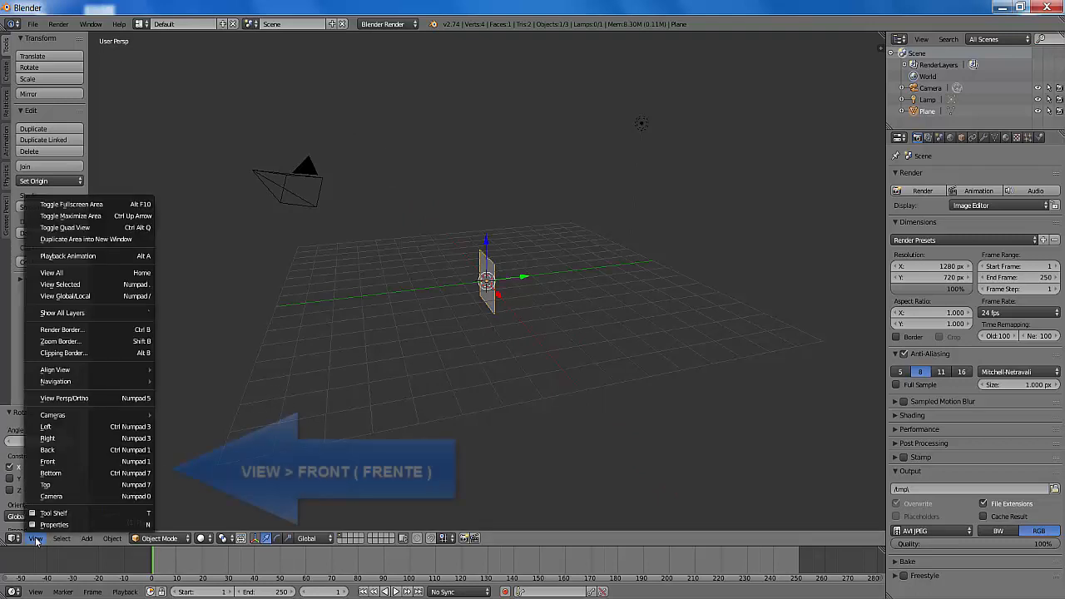
{"action": "left_click", "coordinate": [51, 463]}
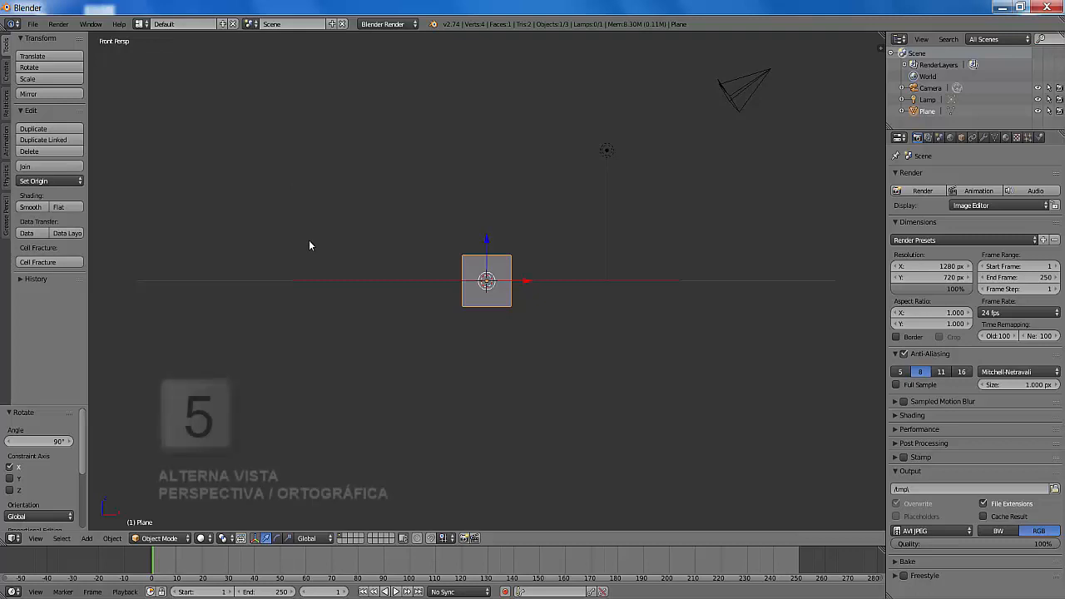
{"action": "key", "text": "KP_5"}
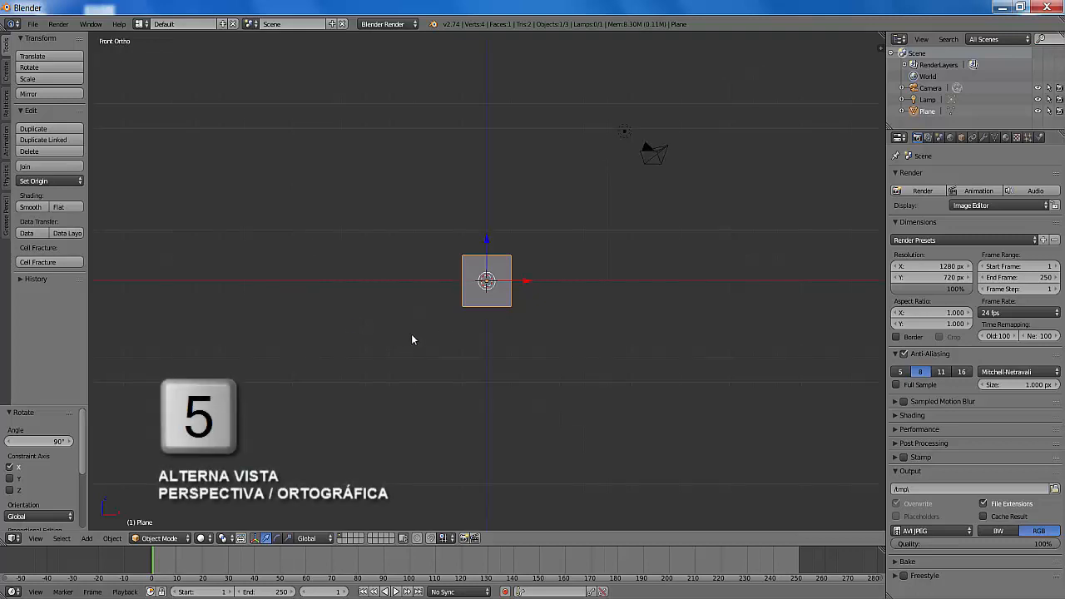
{"action": "scroll", "coordinate": [470, 347], "scroll_direction": "up", "scroll_amount": 1}
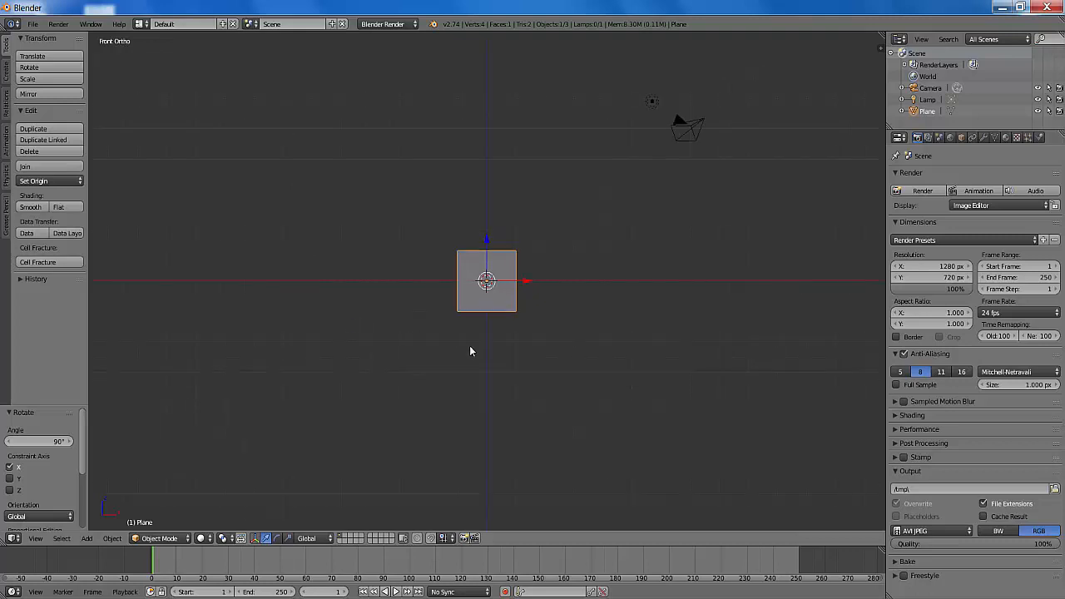
{"action": "scroll", "coordinate": [470, 350], "scroll_direction": "up", "scroll_amount": 1}
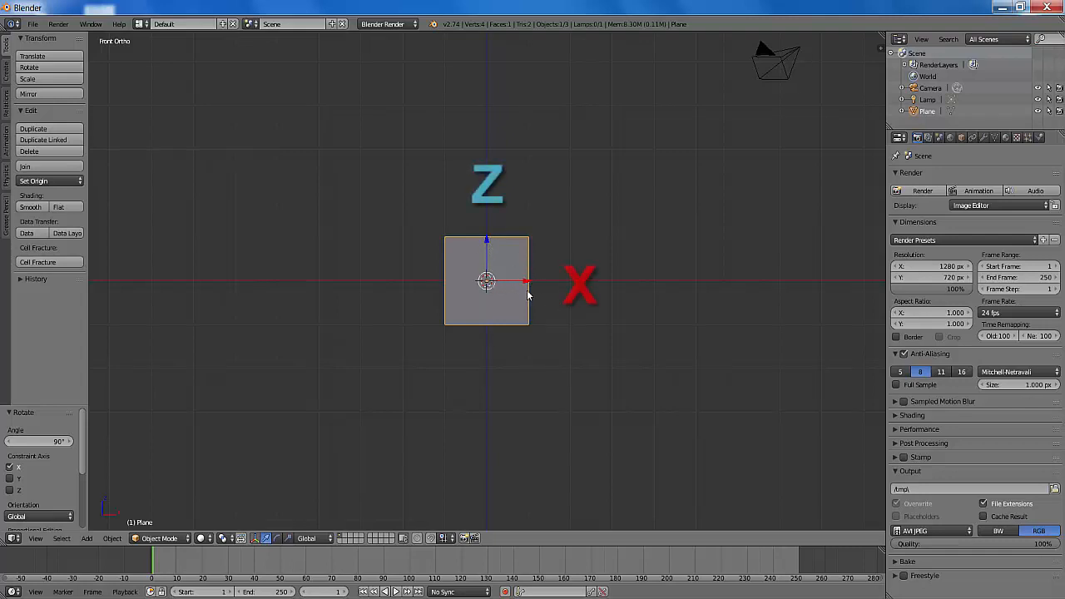
{"action": "scroll", "coordinate": [530, 292], "scroll_direction": "up", "scroll_amount": 1}
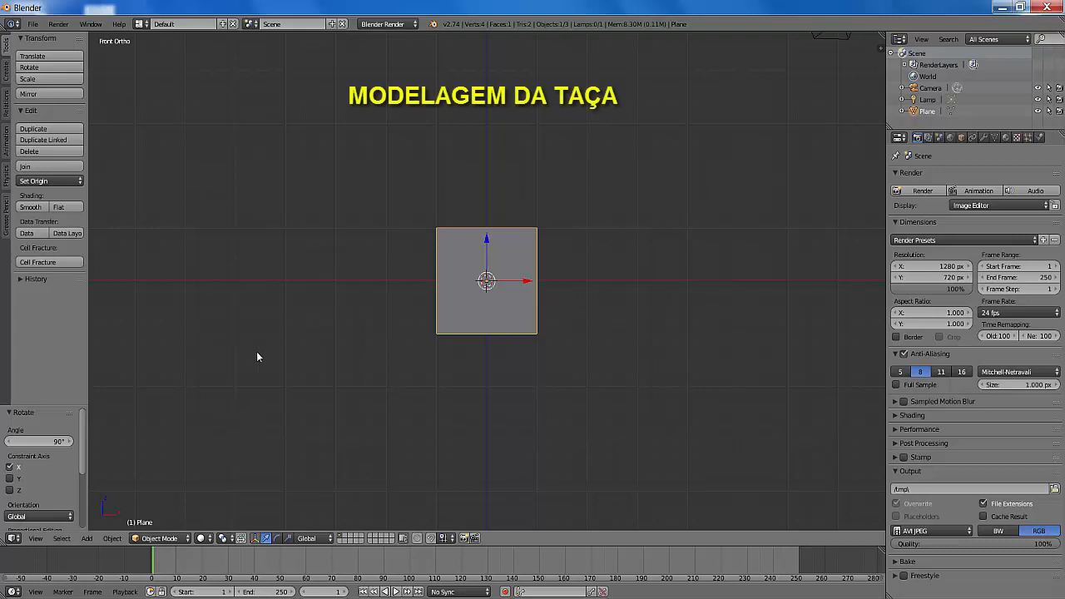
- In Edit Mode, delete the two lower vertices of the plane
{"action": "left_click", "coordinate": [187, 539]}
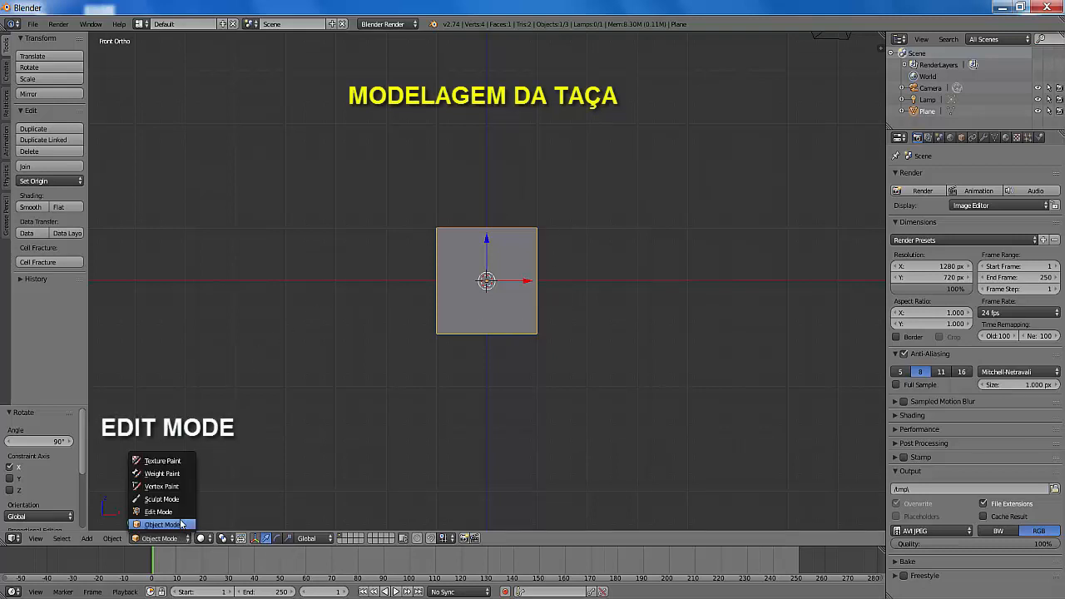
{"action": "left_click", "coordinate": [159, 512]}
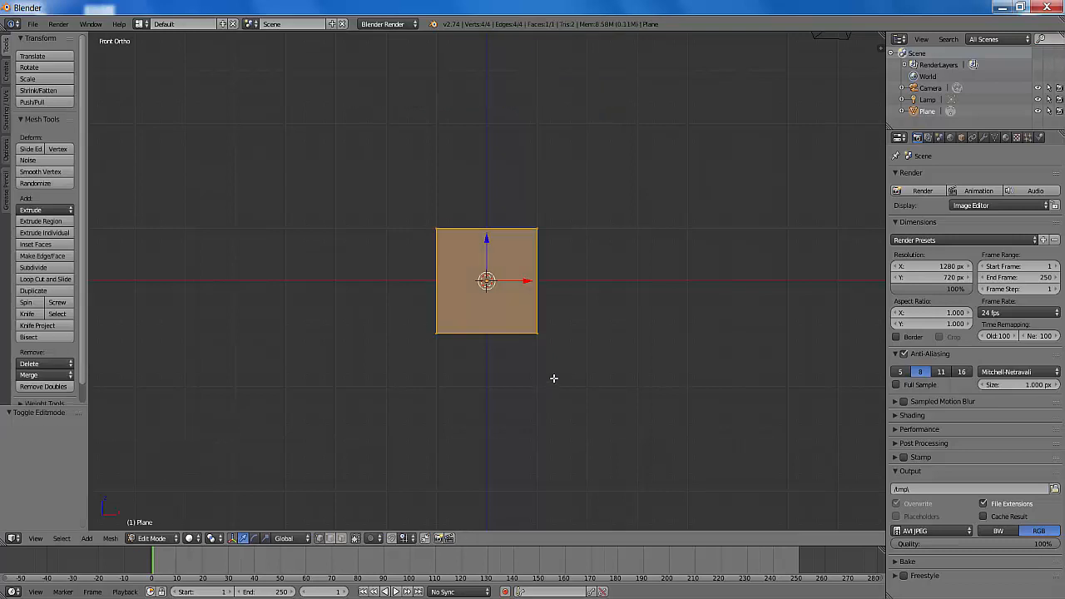
{"action": "key", "text": "a"}
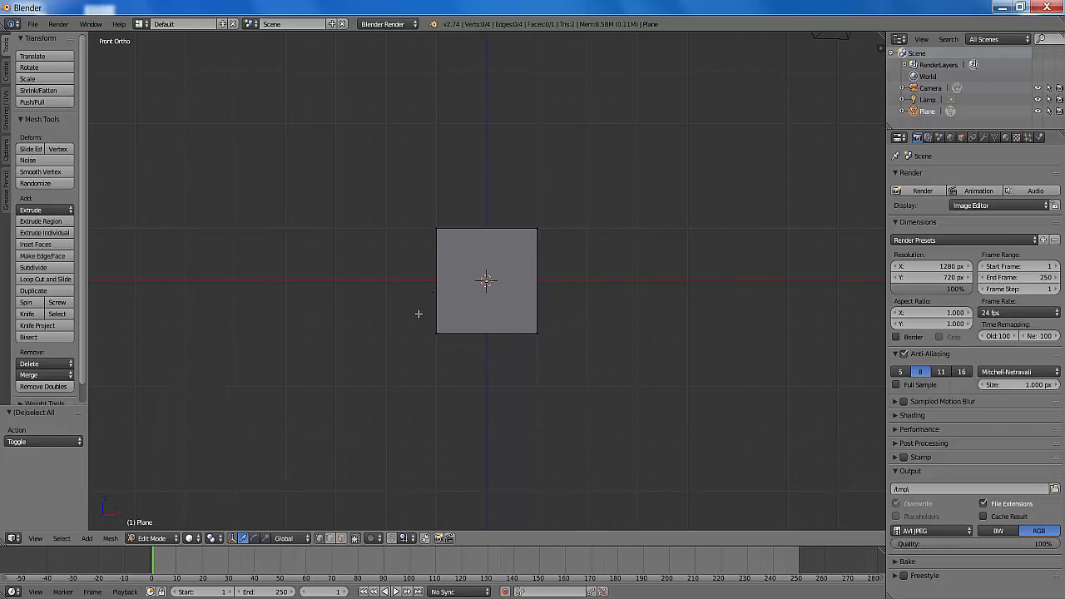
{"action": "key", "text": "b"}
{"action": "left_click_drag", "start_coordinate": [412, 316], "coordinate": [562, 353]}
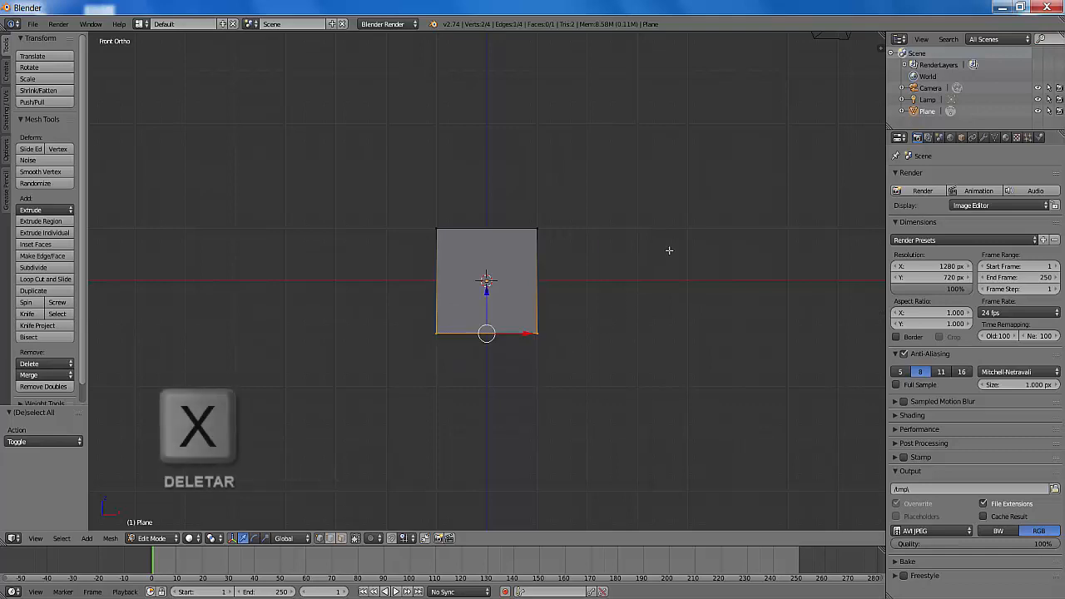
{"action": "key", "text": "x"}
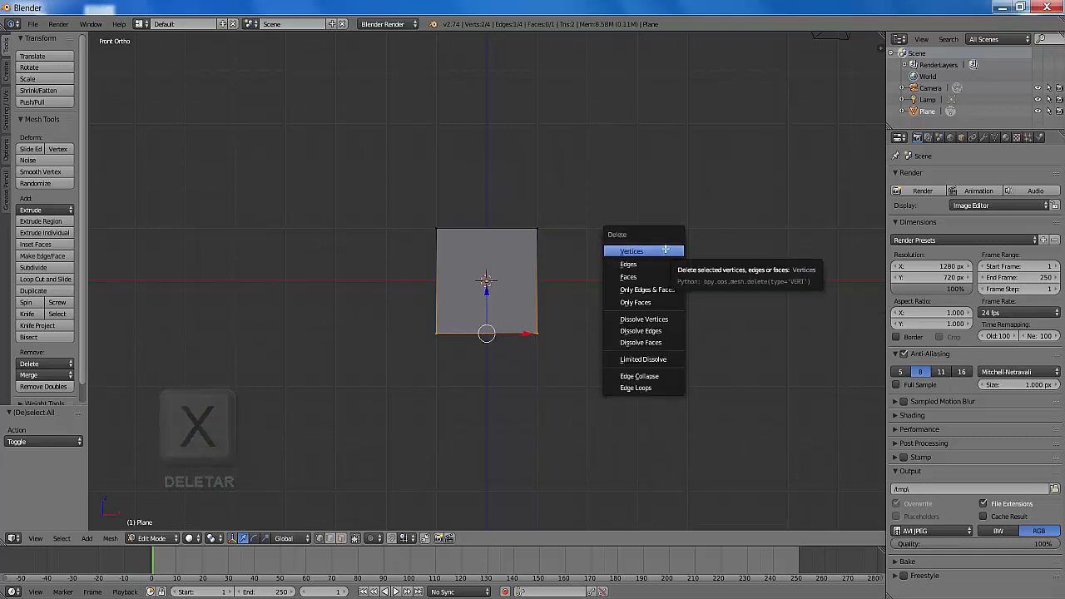
{"action": "left_click", "coordinate": [635, 250]}
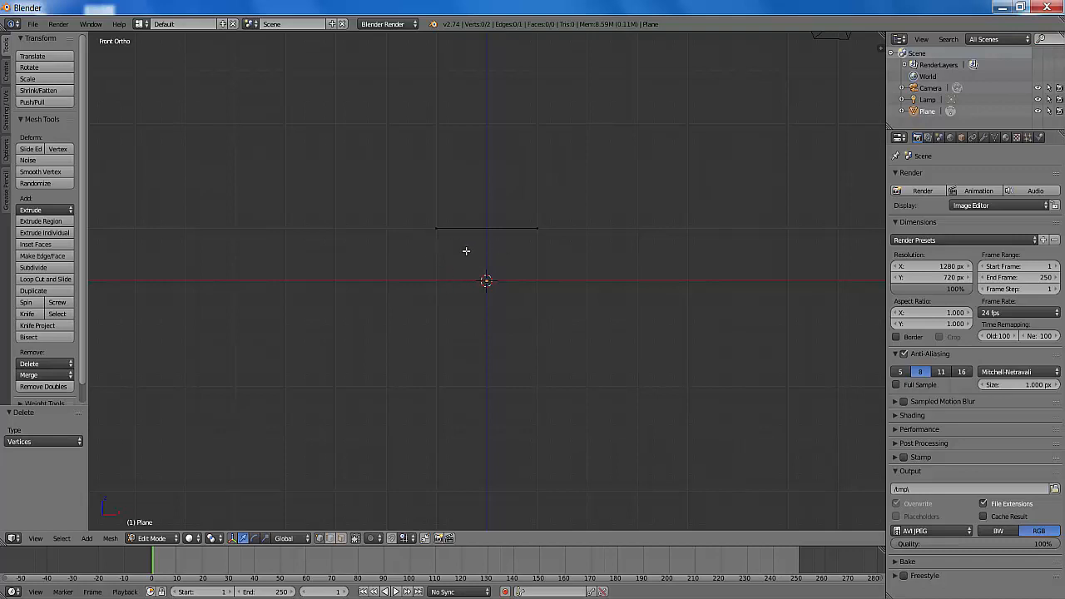
- Move the remaining edge about -1 along Z and about -1 along X so its right end sits on the origin
{"action": "key", "text": "a"}
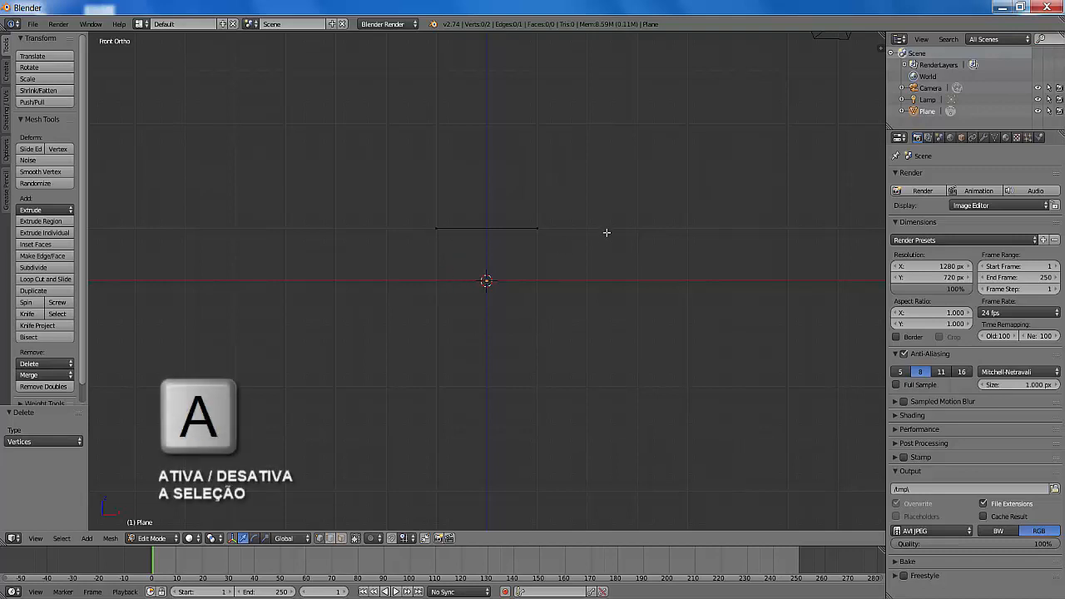
{"action": "key", "text": "a"}
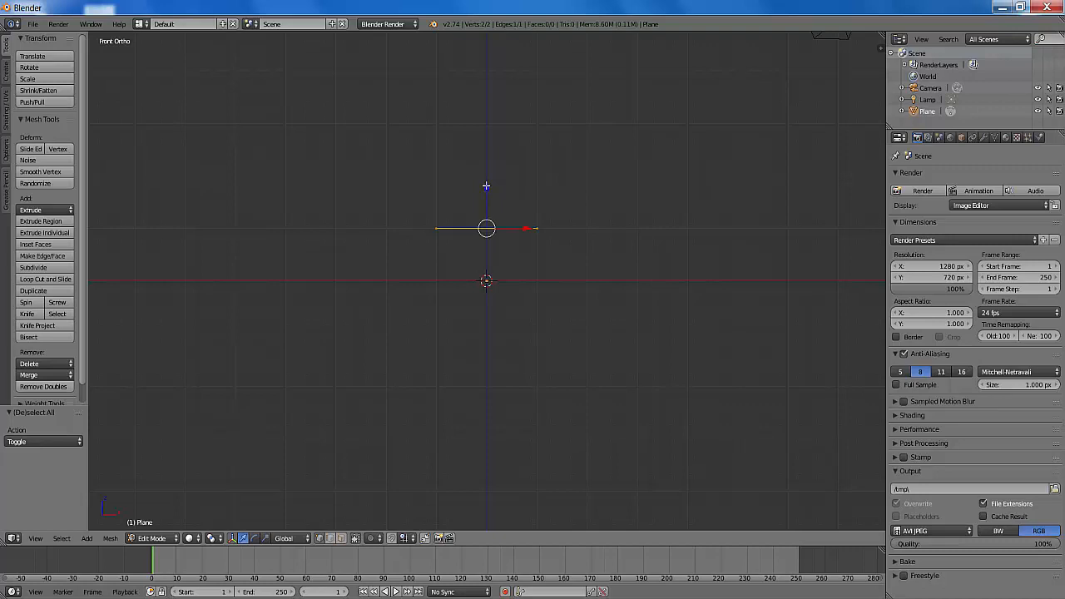
{"action": "left_click_drag", "start_coordinate": [486, 186], "coordinate": [486, 239]}
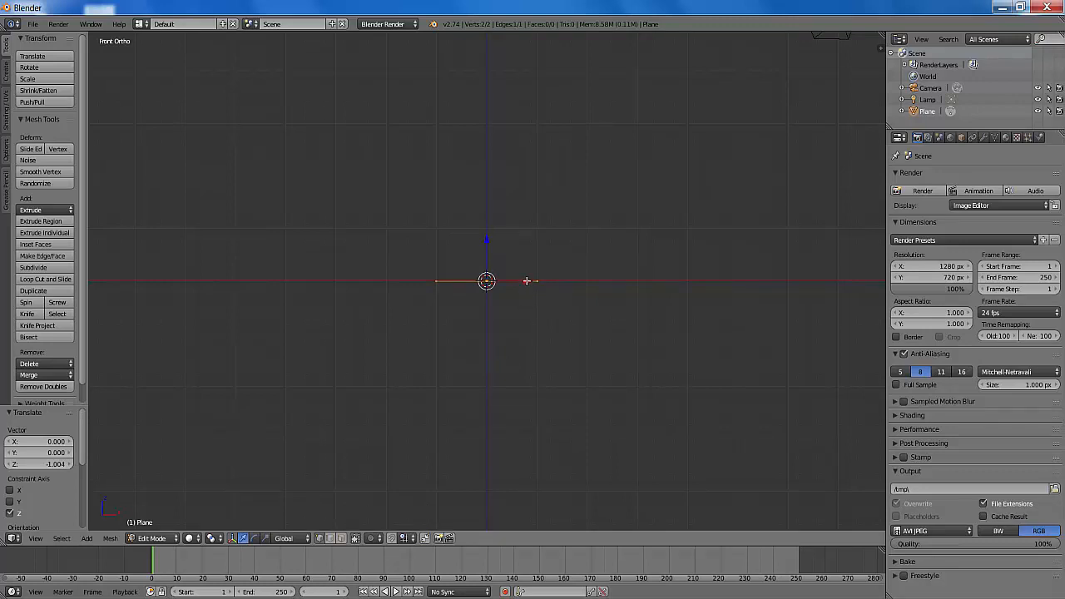
{"action": "left_click_drag", "start_coordinate": [527, 282], "coordinate": [477, 281]}
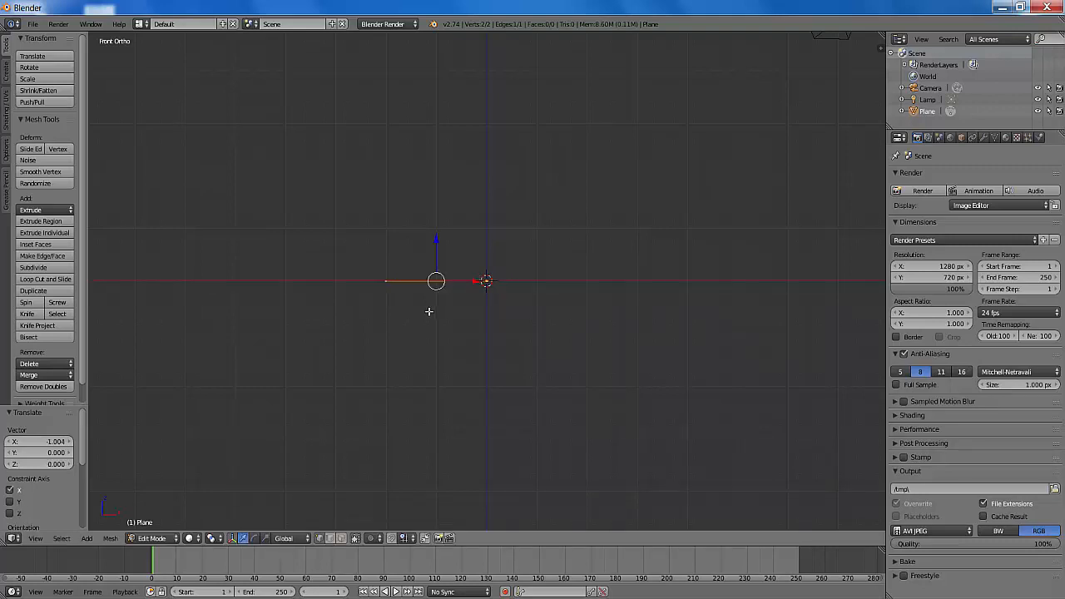
- Extrude the edge's left vertex through three points to outline the goblet's foot, its vertical stem and the underside of the bowl
{"action": "right_click", "coordinate": [385, 281]}
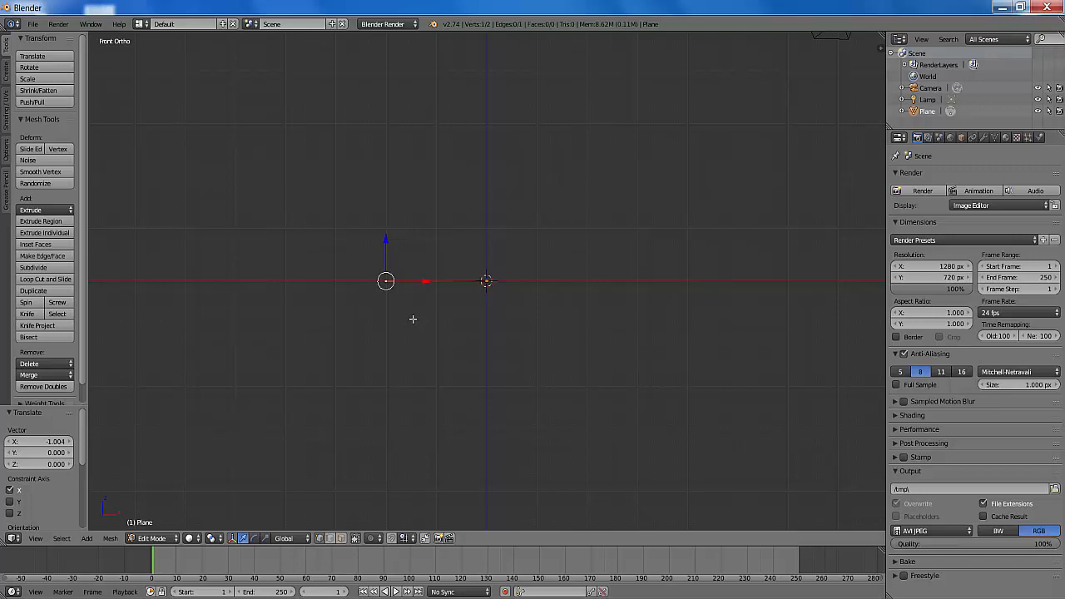
{"action": "left_click", "coordinate": [477, 250], "text": "ctrl"}
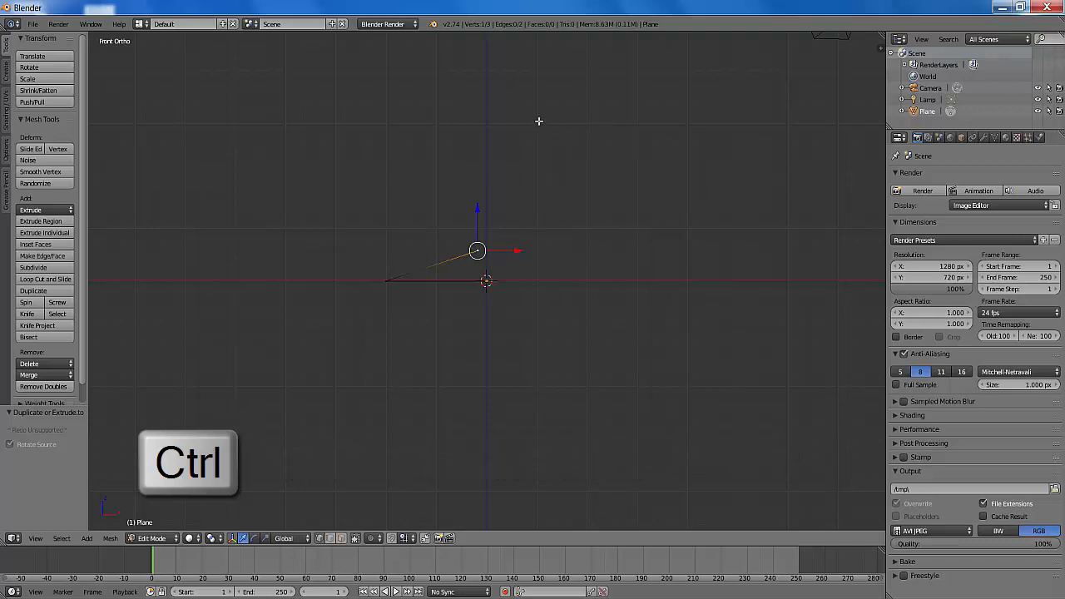
{"action": "left_click", "coordinate": [479, 123], "text": "ctrl"}
{"action": "left_click", "coordinate": [368, 84], "text": "ctrl"}
{"action": "scroll", "coordinate": [369, 85], "scroll_direction": "down", "scroll_amount": 3}
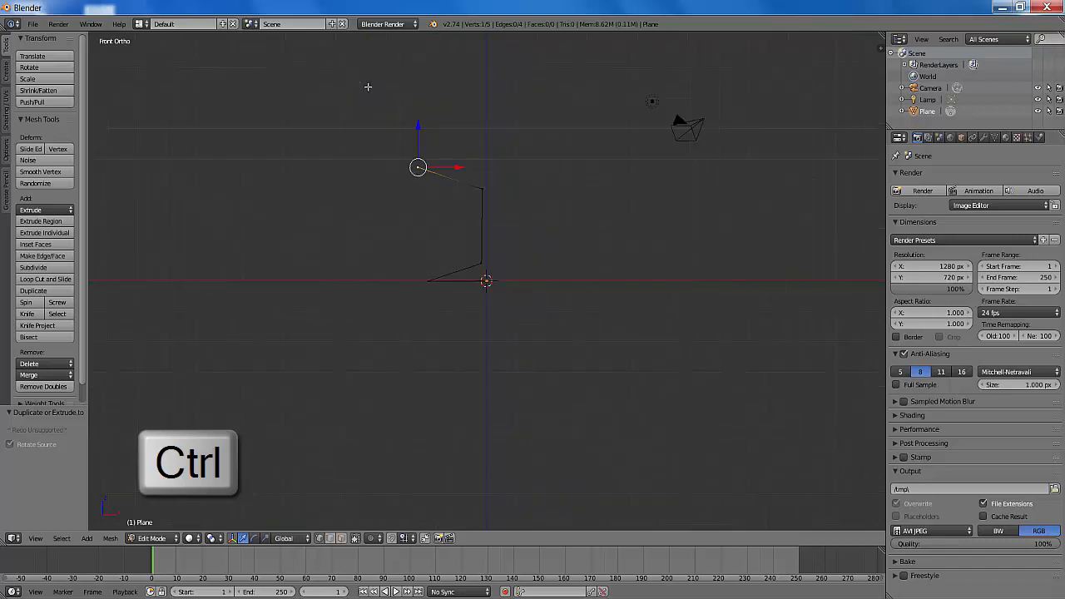
- Extend the goblet profile upward with four more extruded vertices that curve outward and back in to form the bowl's side
{"action": "left_click", "coordinate": [402, 148], "text": "ctrl"}
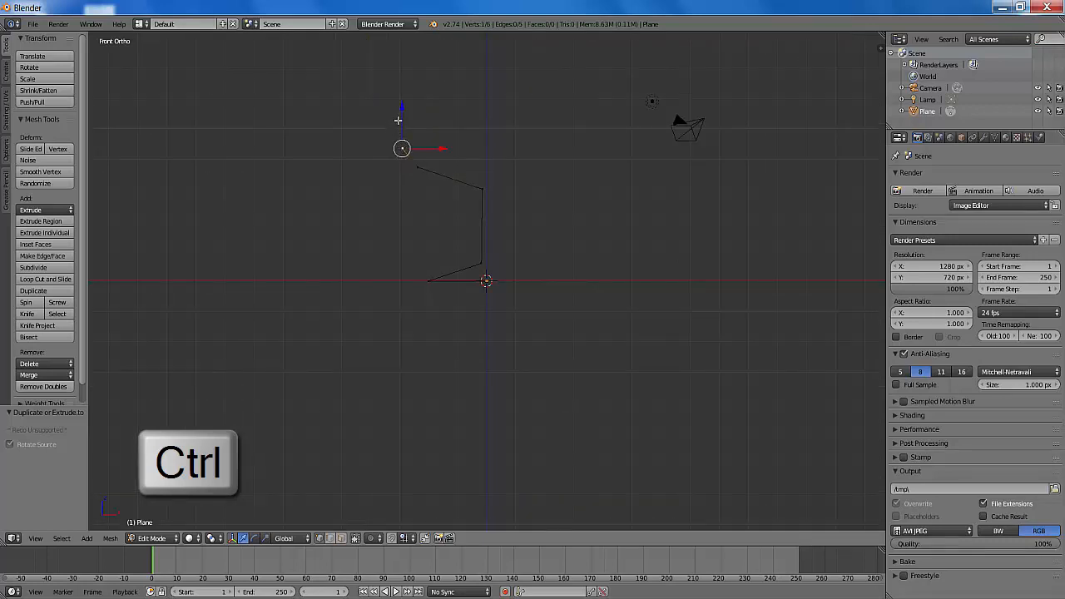
{"action": "left_click", "coordinate": [398, 121], "text": "ctrl"}
{"action": "left_click", "coordinate": [409, 87], "text": "ctrl"}
{"action": "left_click", "coordinate": [431, 59], "text": "ctrl"}
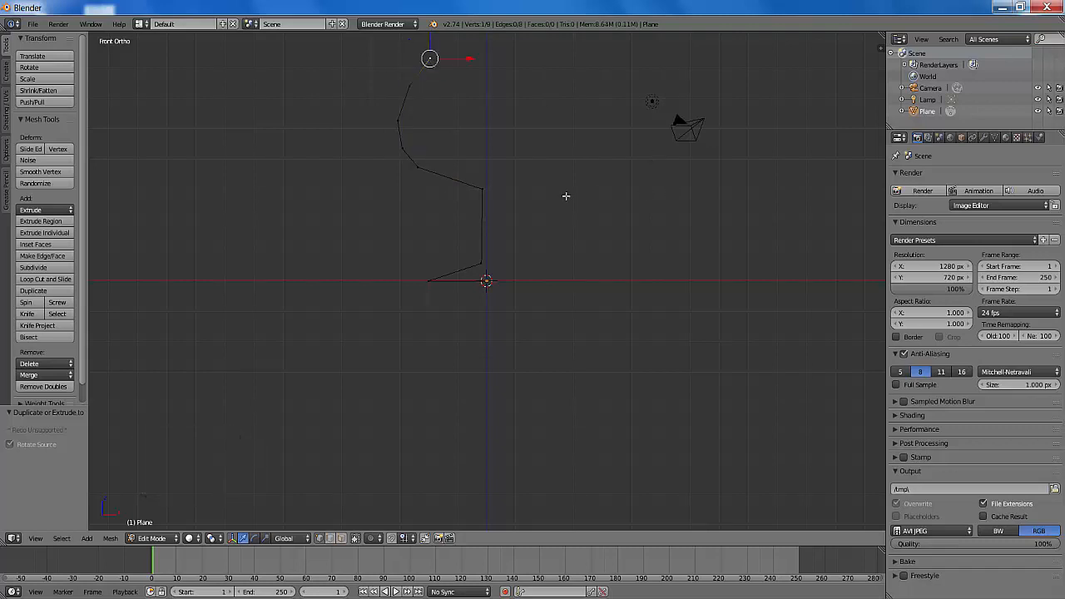
- Select the whole goblet profile and spin it 90° around the centered 3D cursor in top orthographic view
{"action": "scroll", "coordinate": [558, 203], "scroll_direction": "down", "scroll_amount": 1}
{"action": "key", "text": "a"}
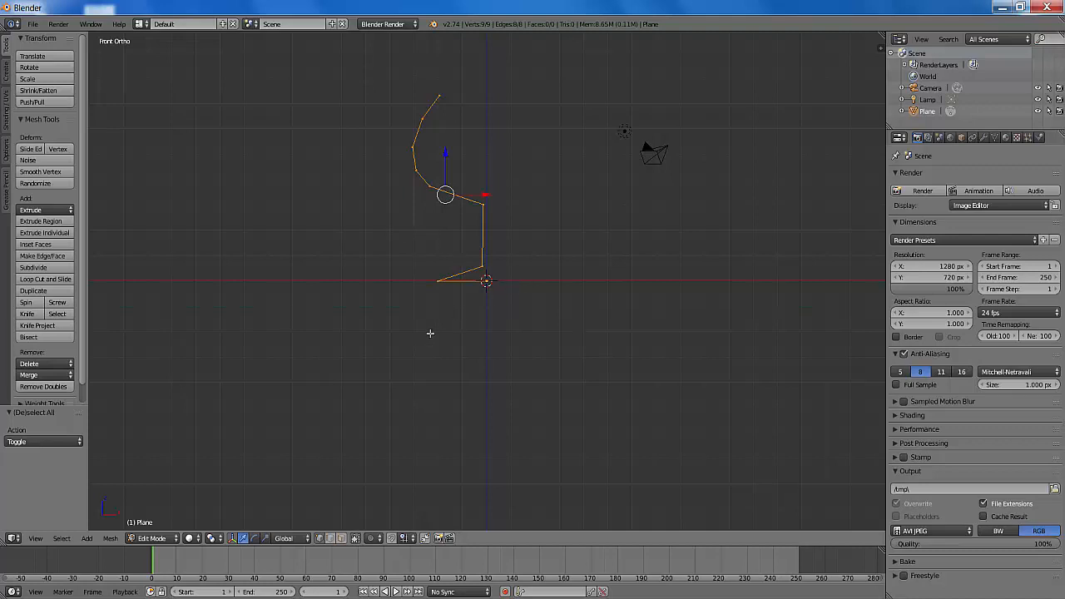
{"action": "left_click", "coordinate": [35, 539]}
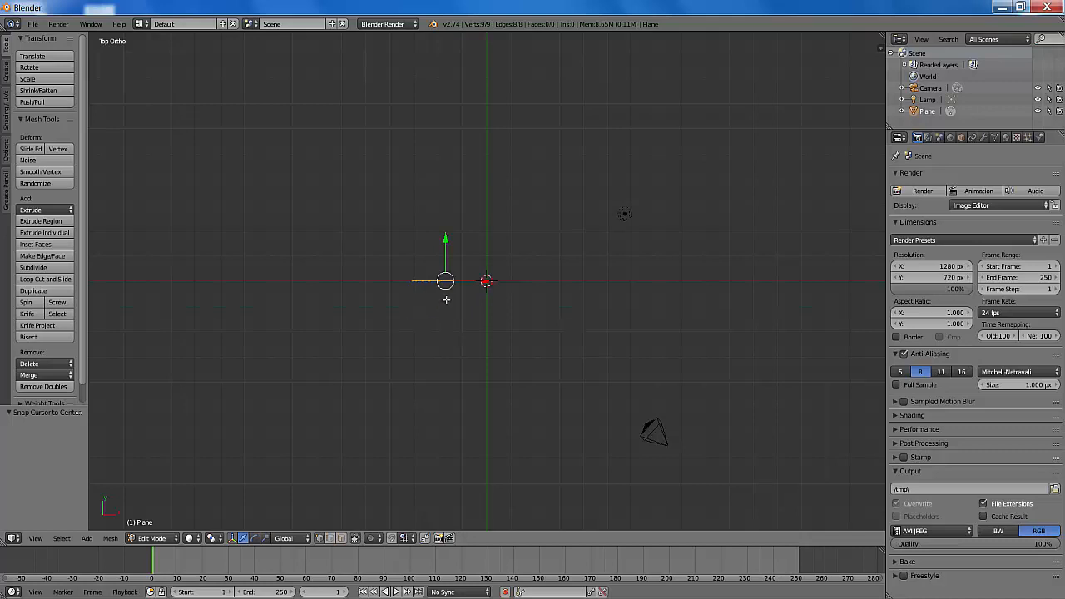
{"action": "scroll", "coordinate": [547, 362], "scroll_direction": "up", "scroll_amount": 1}
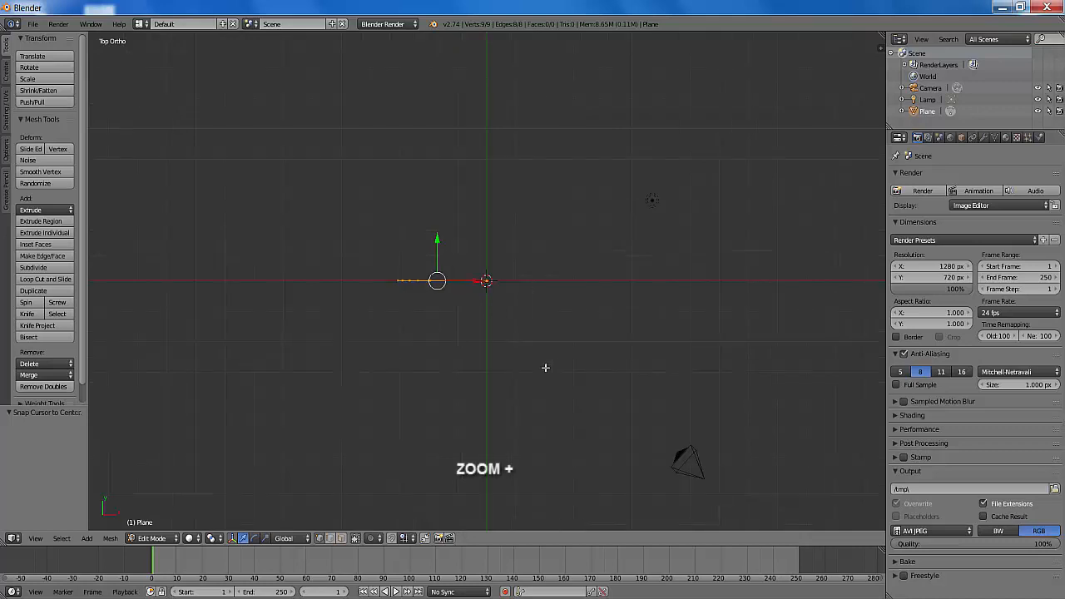
{"action": "scroll", "coordinate": [546, 367], "scroll_direction": "up", "scroll_amount": 5}
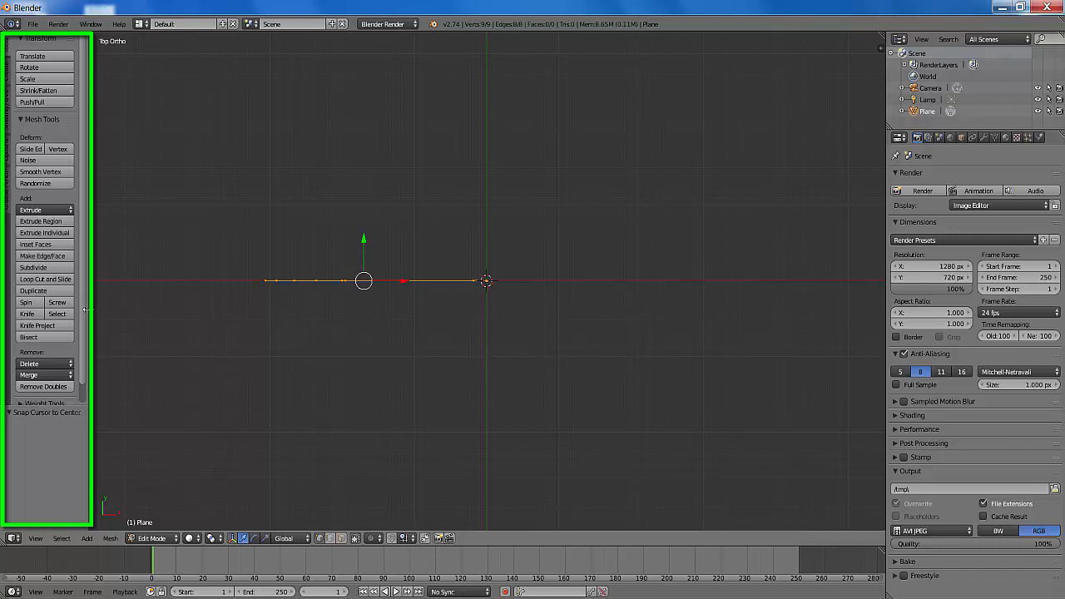
{"action": "left_click", "coordinate": [25, 302]}
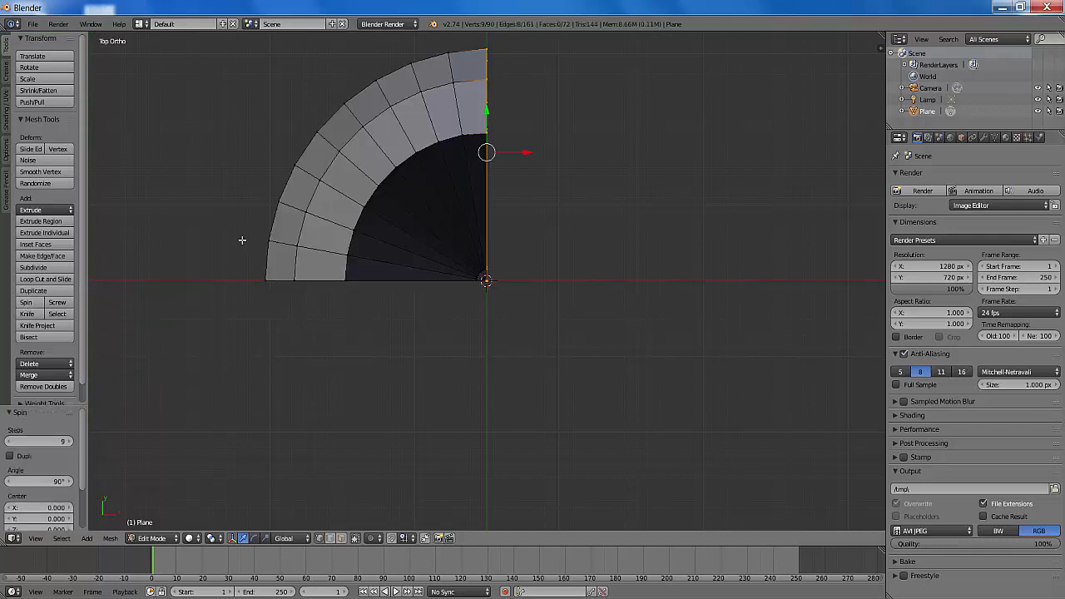
- Expand the Spin settings and set the number of steps to 18
{"action": "scroll", "coordinate": [335, 306], "scroll_direction": "down", "scroll_amount": 3}
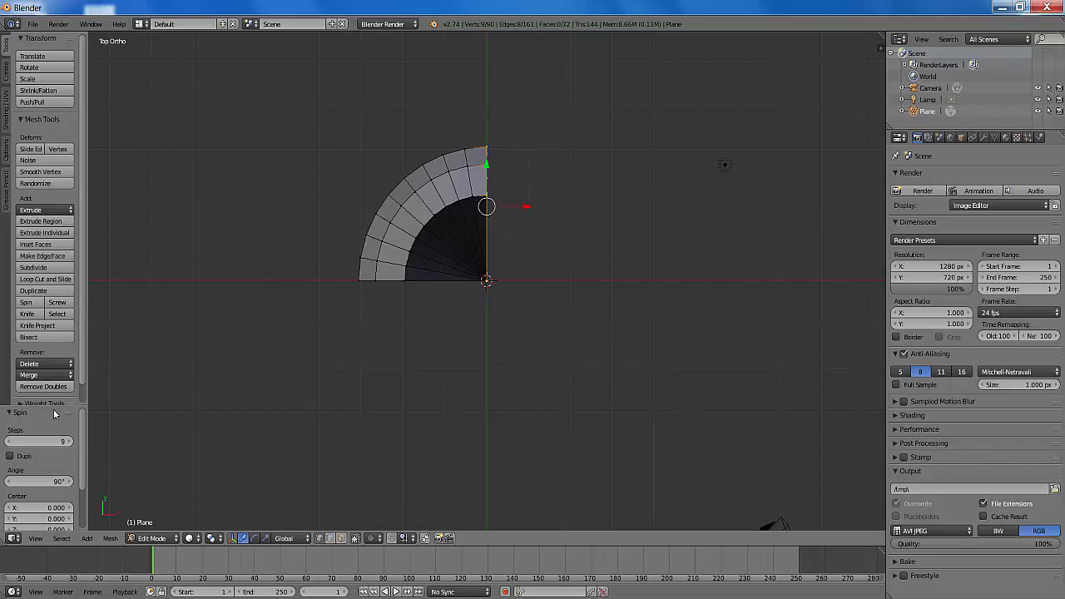
{"action": "left_click_drag", "start_coordinate": [50, 410], "coordinate": [54, 257]}
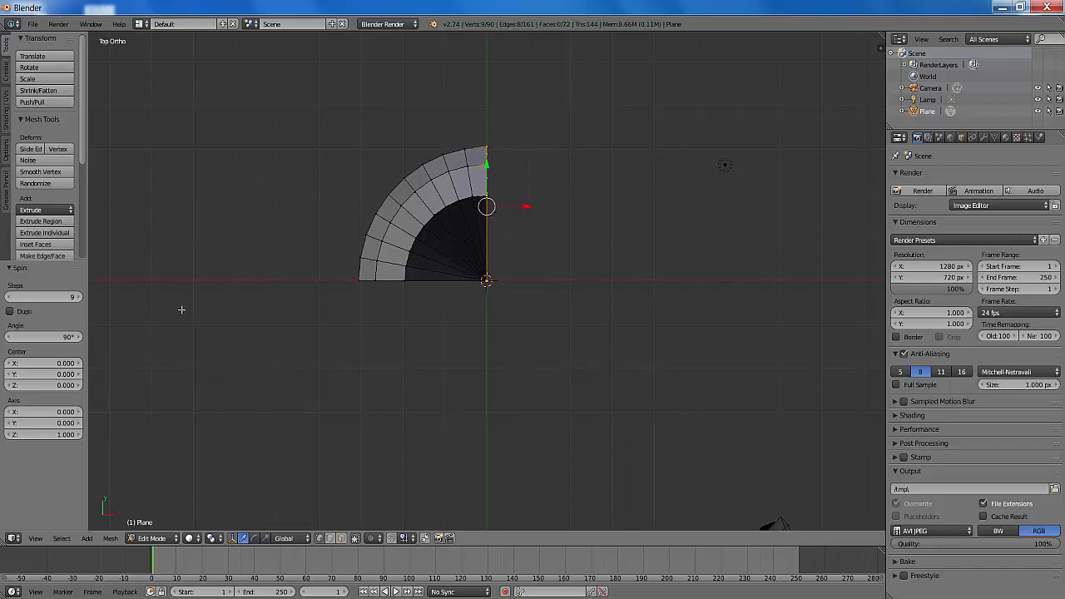
{"action": "left_click", "coordinate": [63, 297]}
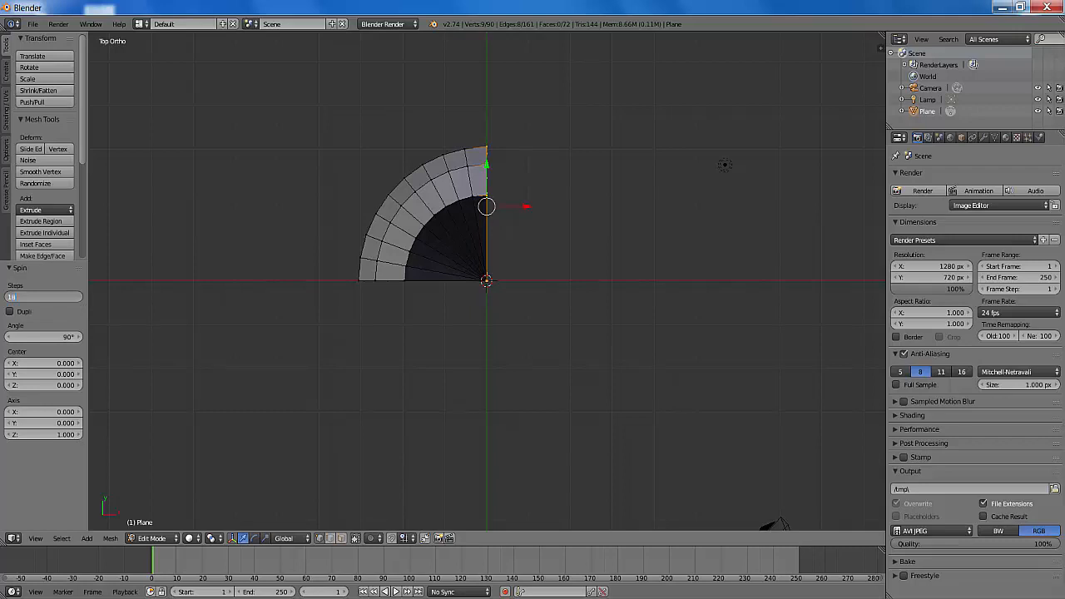
{"action": "type", "text": "18"}
{"action": "key", "text": "Return"}
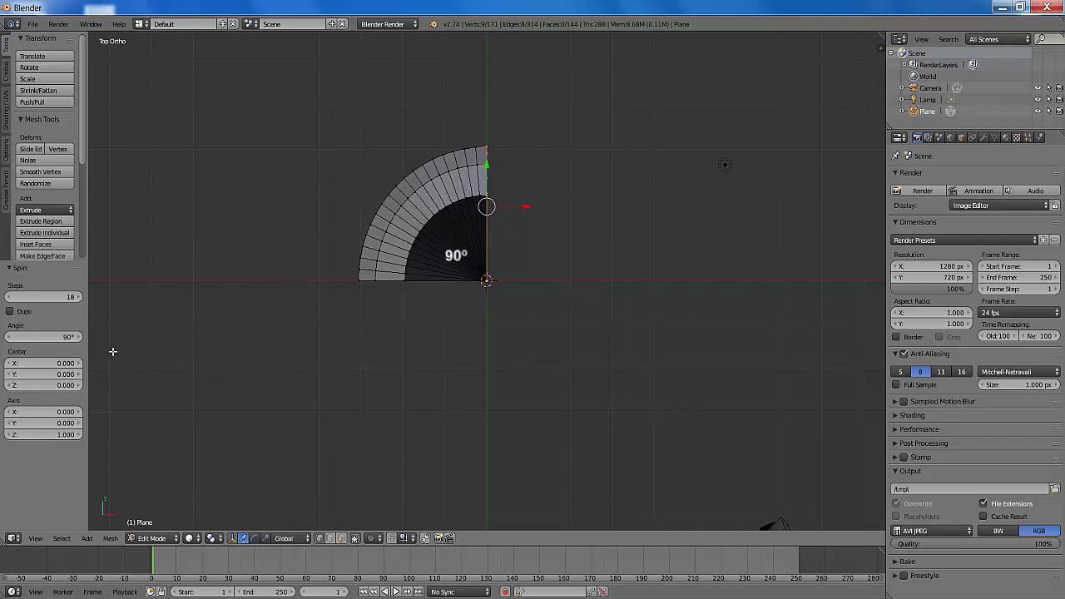
- Set the Spin angle to 360° so the profile revolves into a full goblet
{"action": "left_click", "coordinate": [52, 337]}
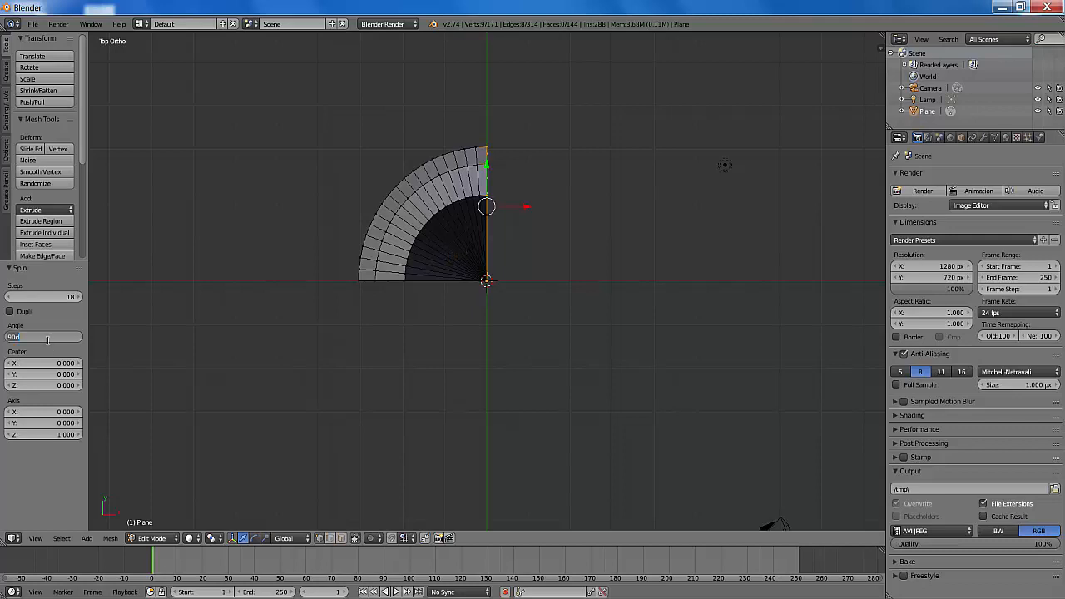
{"action": "type", "text": "360"}
{"action": "key", "text": "Return"}
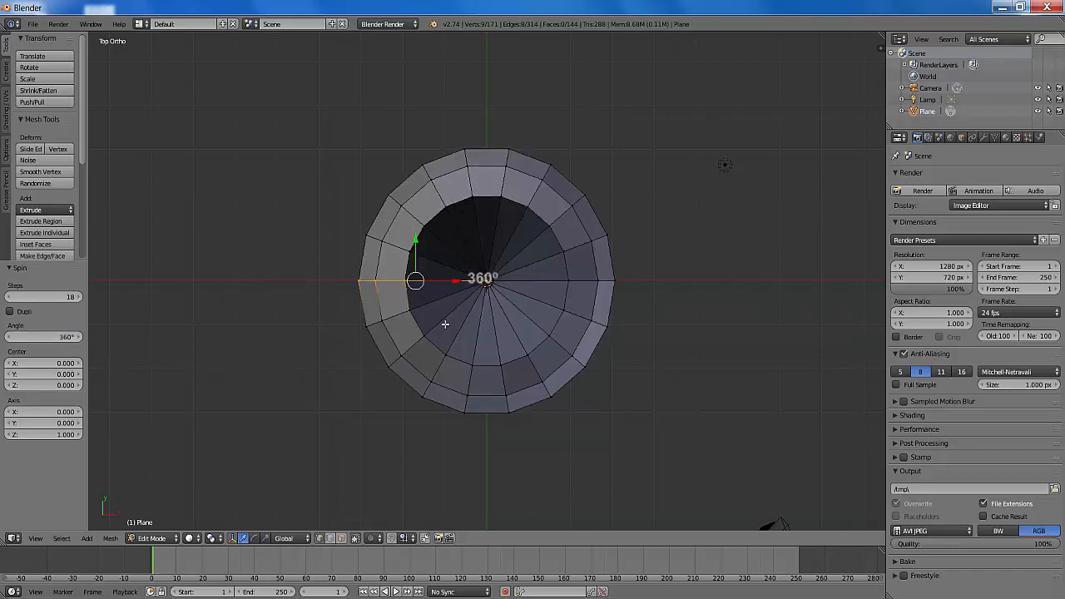
- Select the entire goblet mesh, remove its double vertices and make its normals consistent
{"action": "left_click", "coordinate": [35, 538]}
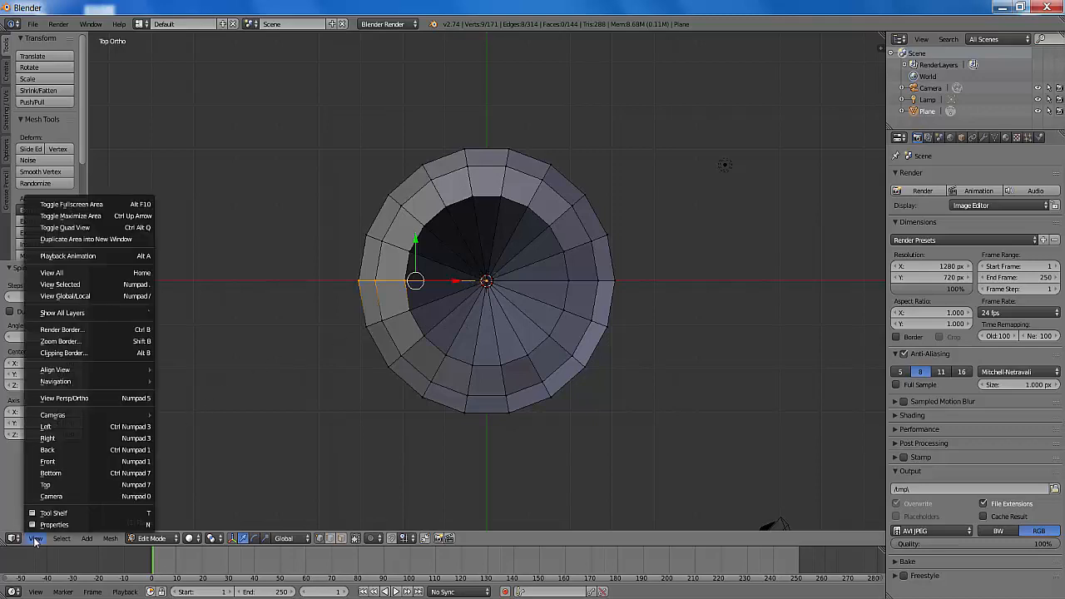
{"action": "left_click", "coordinate": [61, 463]}
{"action": "scroll", "coordinate": [433, 386], "scroll_direction": "down", "scroll_amount": 4}
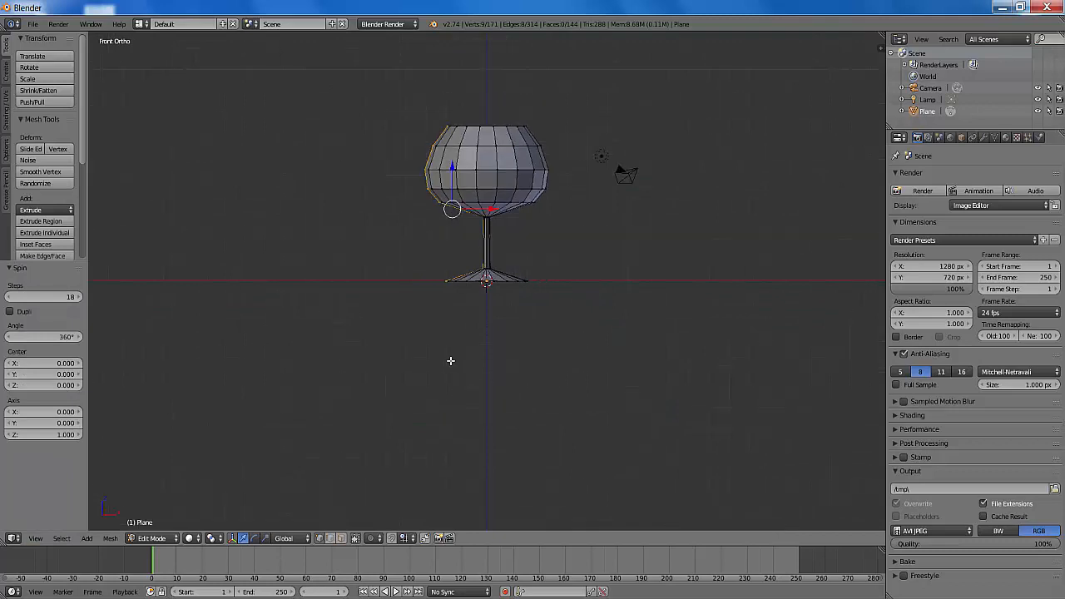
{"action": "middle_click_drag", "start_coordinate": [451, 361], "coordinate": [528, 420]}
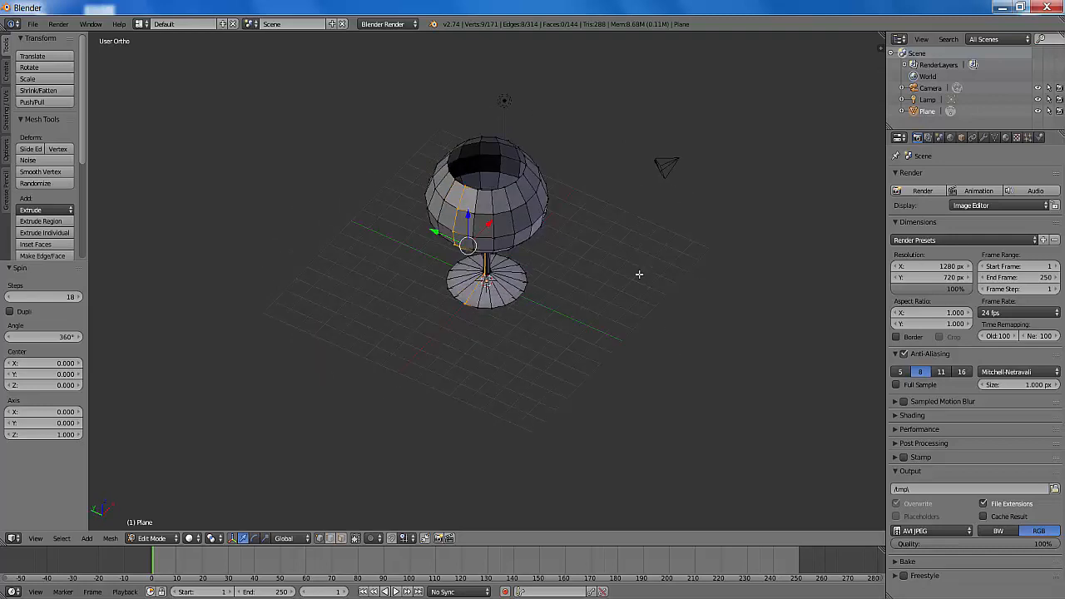
{"action": "key", "text": "a"}
{"action": "key", "text": "a"}
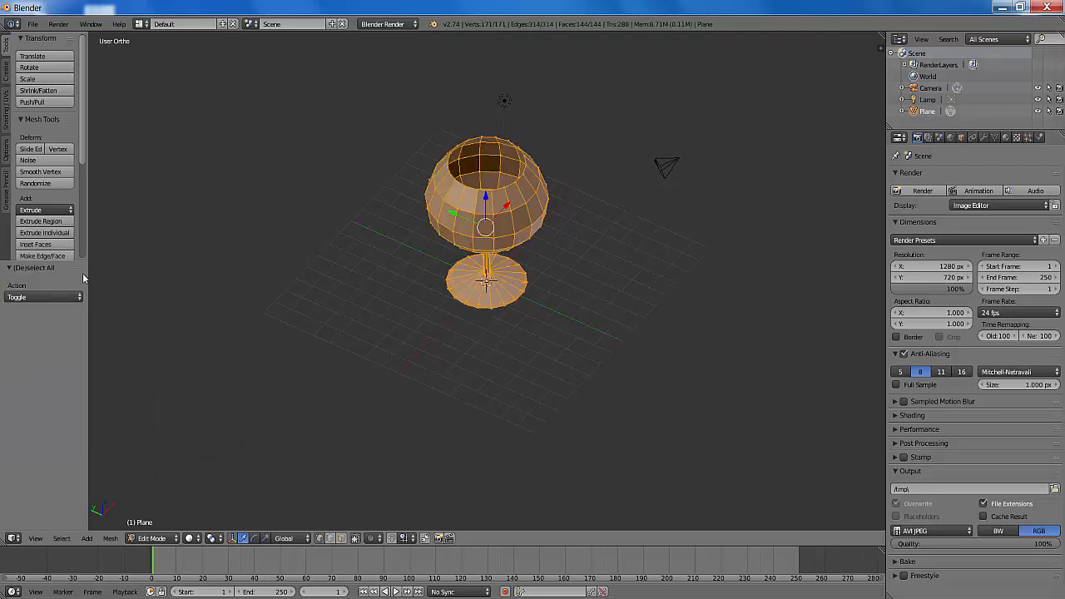
{"action": "left_click_drag", "start_coordinate": [73, 265], "coordinate": [66, 430]}
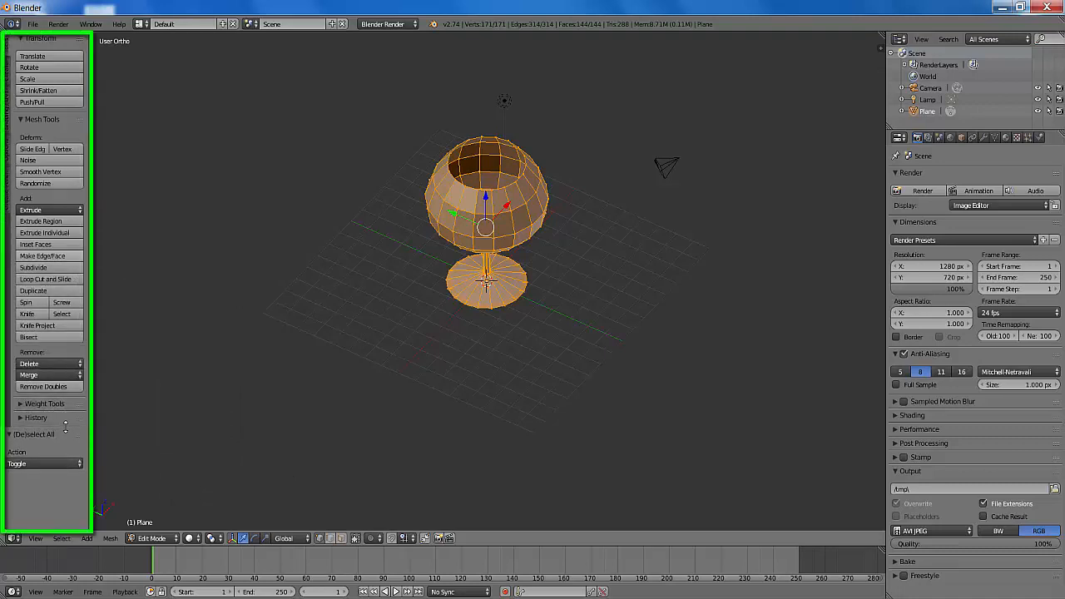
{"action": "left_click", "coordinate": [44, 387]}
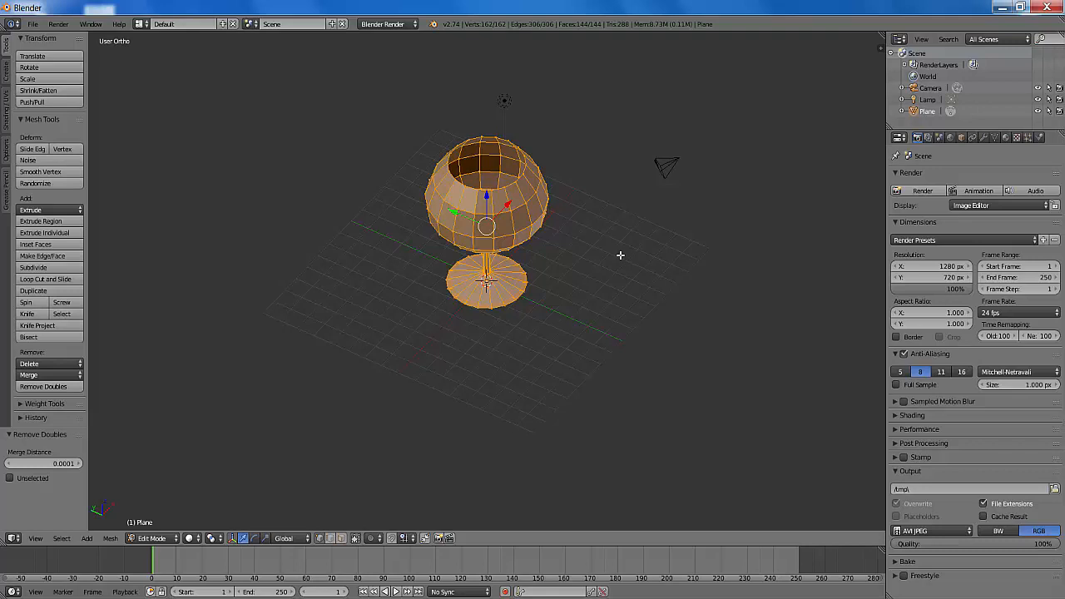
{"action": "key", "text": "ctrl+n"}
{"action": "key", "text": "ctrl+n"}
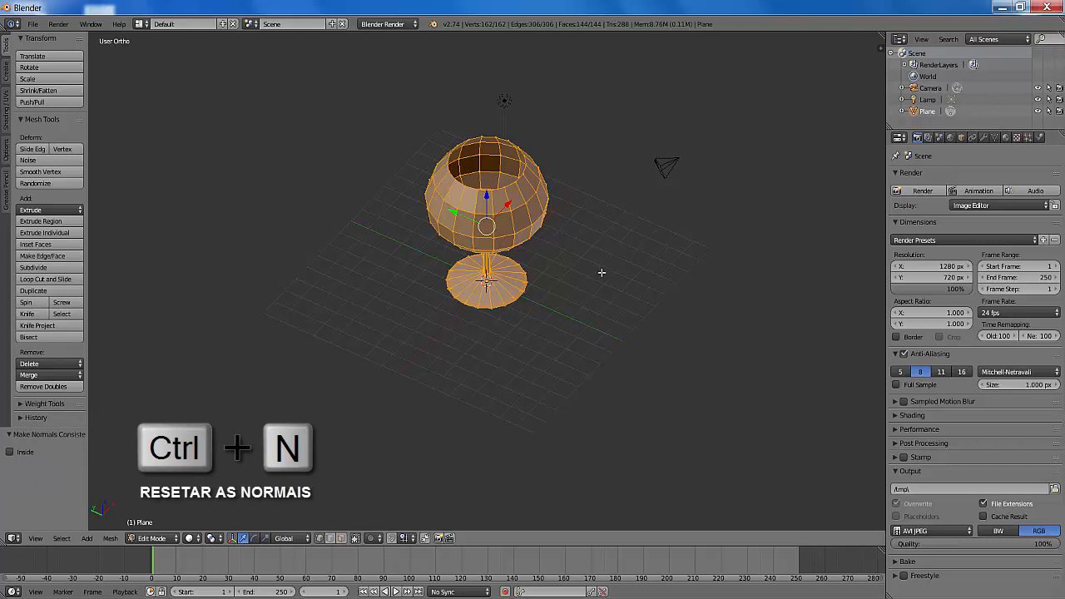
- Add a Solidify modifier to the goblet and set its thickness to 0.04
{"action": "middle_click_drag", "start_coordinate": [602, 274], "coordinate": [537, 218]}
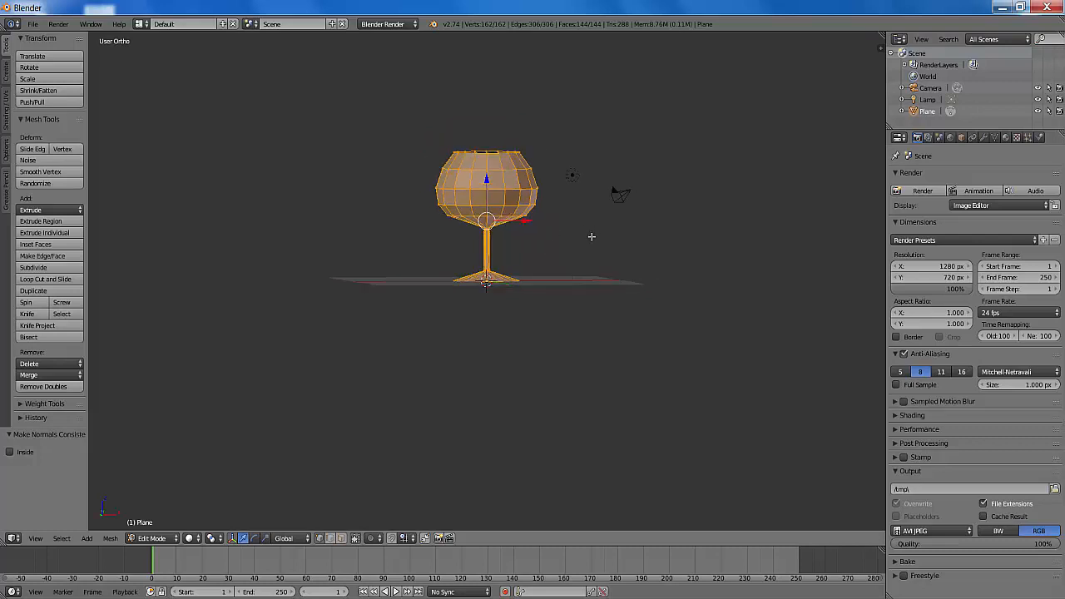
{"action": "middle_click_drag", "start_coordinate": [592, 236], "coordinate": [620, 268]}
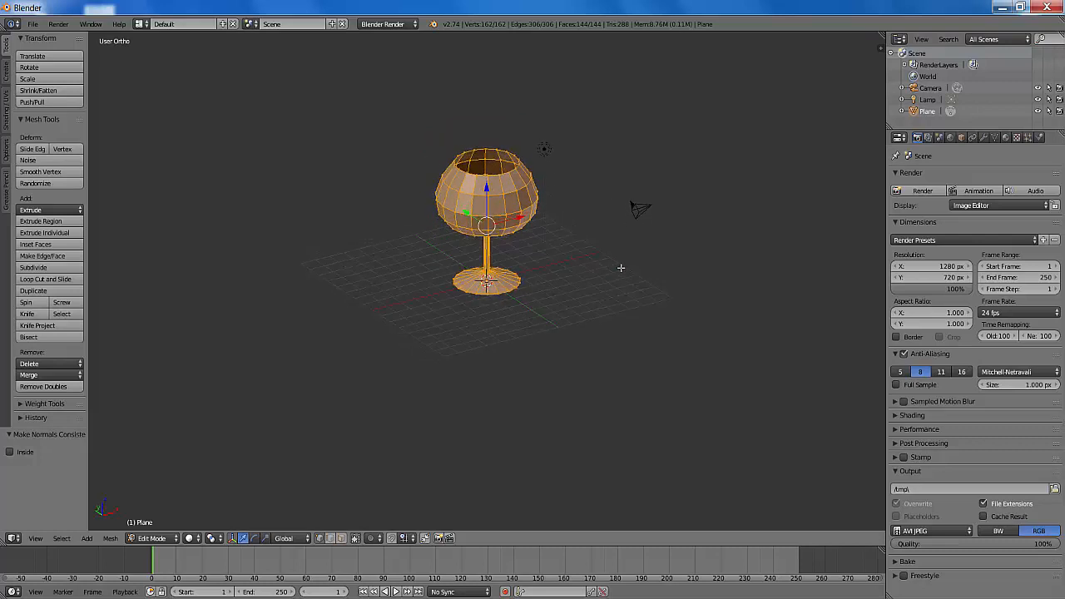
{"action": "scroll", "coordinate": [611, 261], "scroll_direction": "up", "scroll_amount": 1}
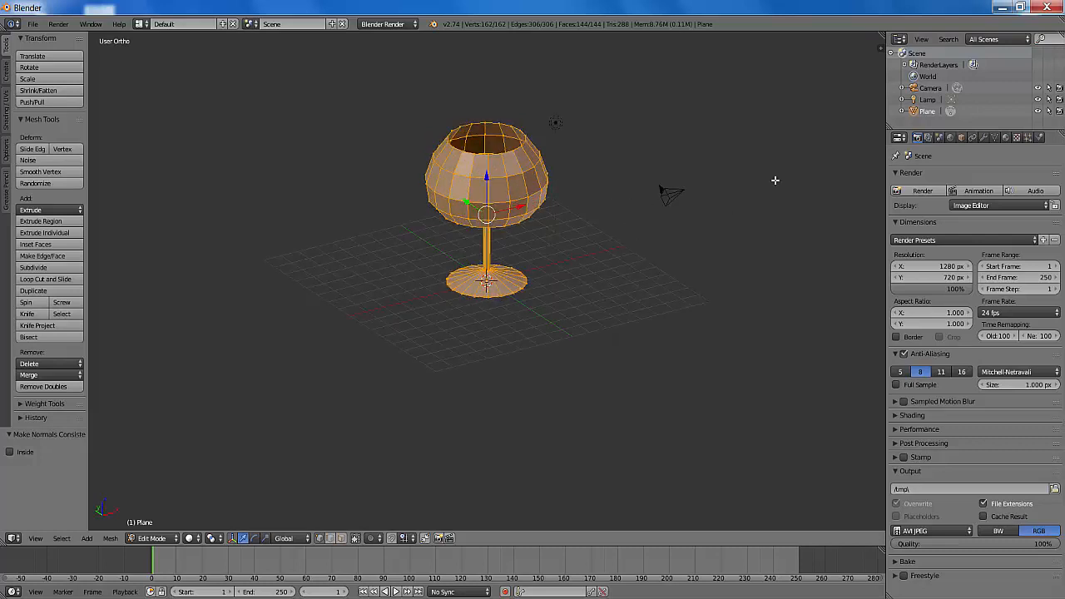
{"action": "left_click", "coordinate": [984, 138]}
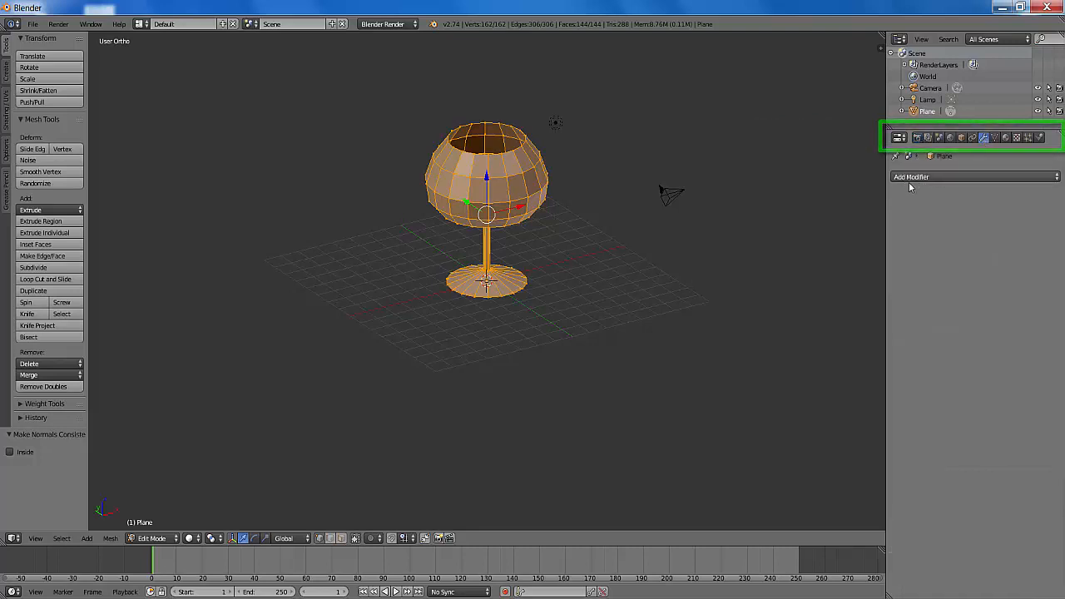
{"action": "left_click", "coordinate": [911, 178]}
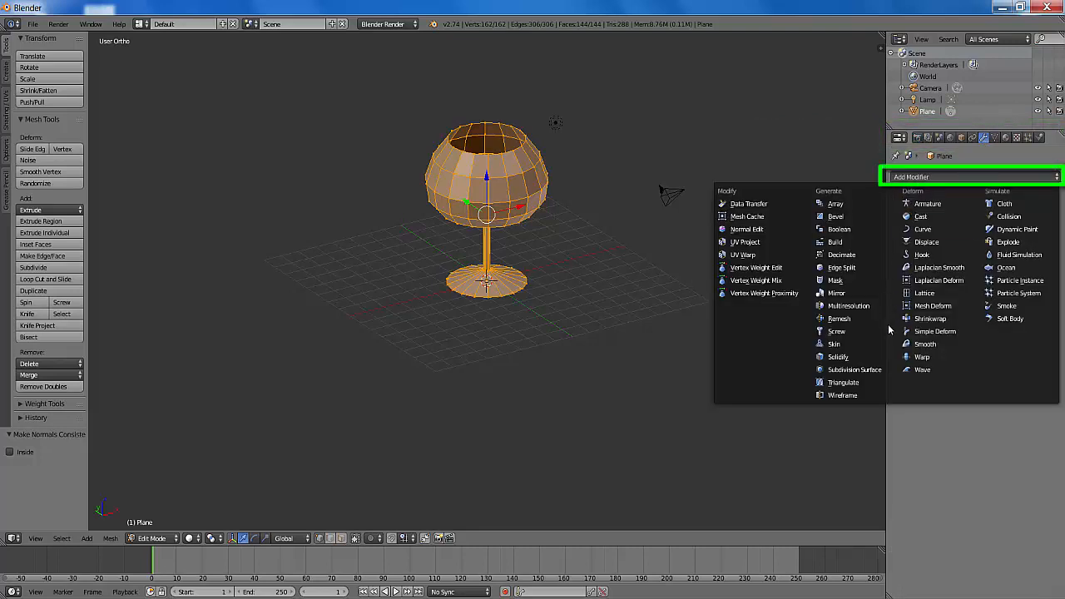
{"action": "left_click", "coordinate": [837, 356]}
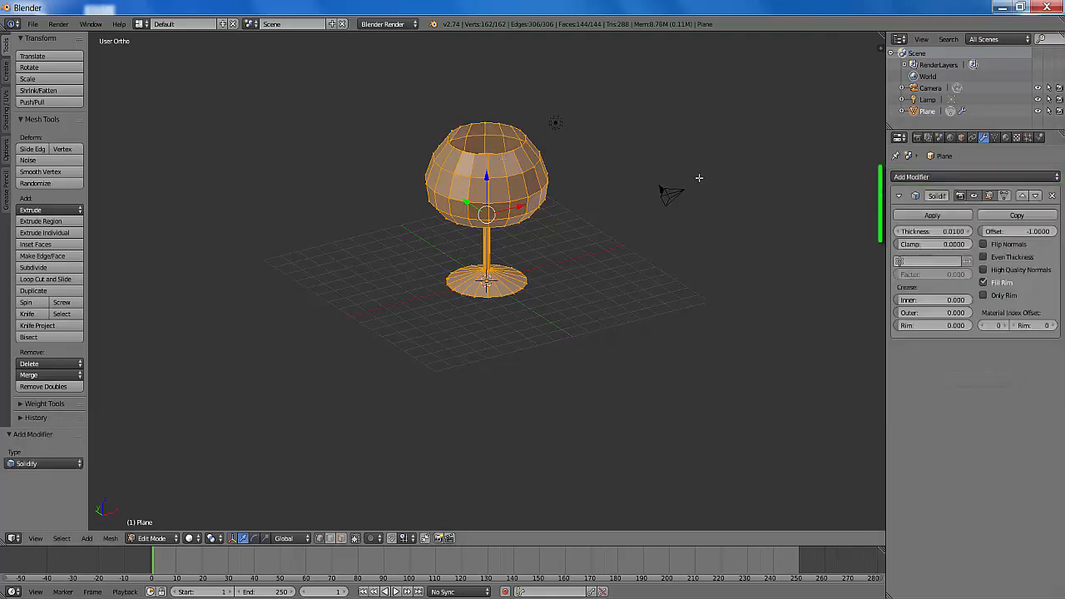
{"action": "left_click", "coordinate": [955, 233]}
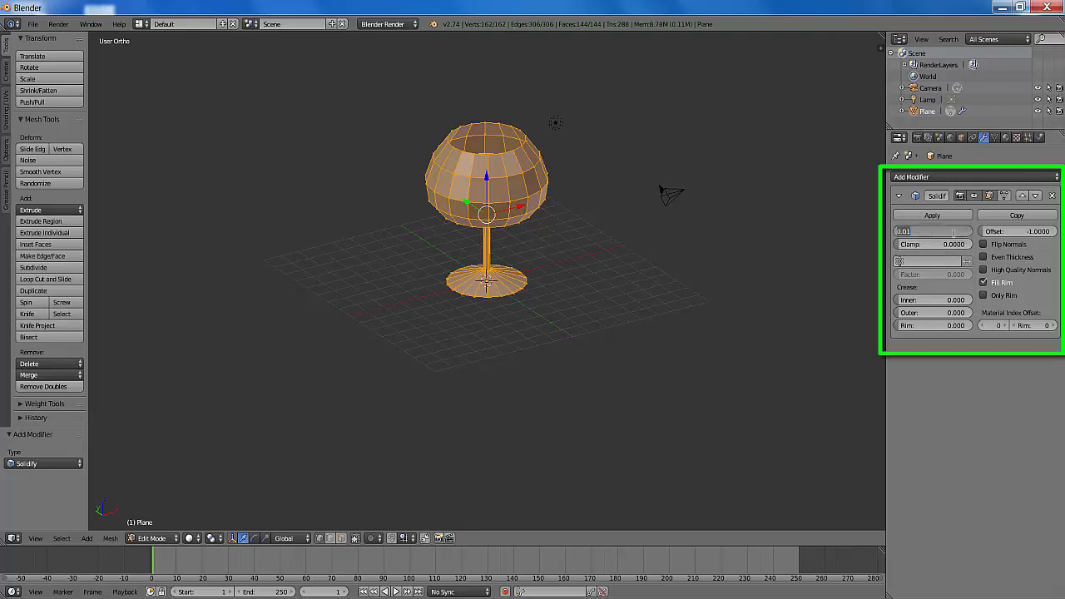
{"action": "type", "text": "0.04"}
{"action": "key", "text": "Return"}
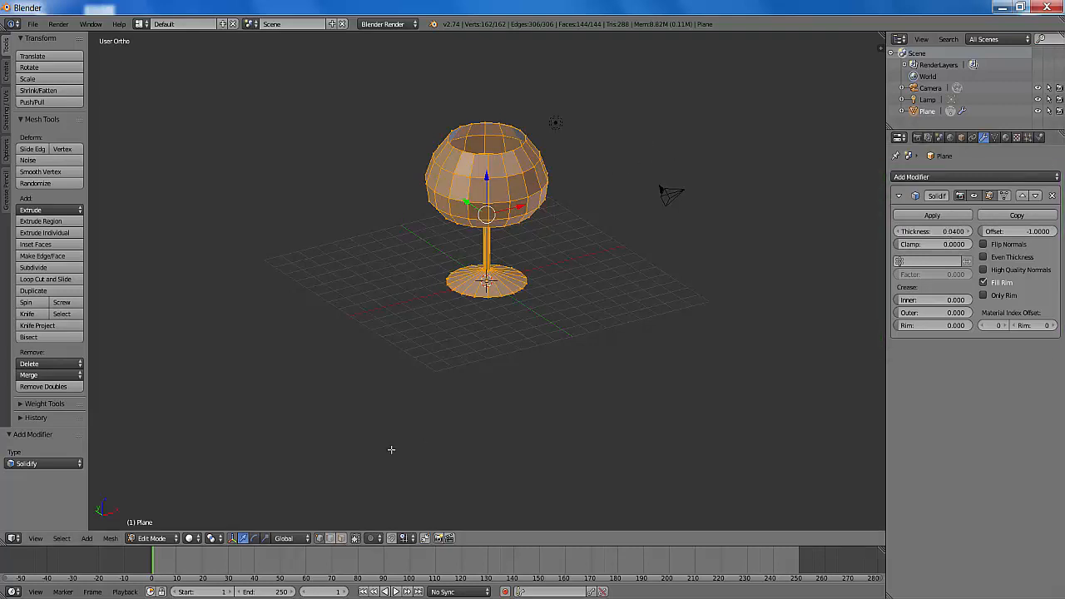
- Switch to Object Mode and apply the goblet's Solidify modifier
{"action": "left_click", "coordinate": [147, 538]}
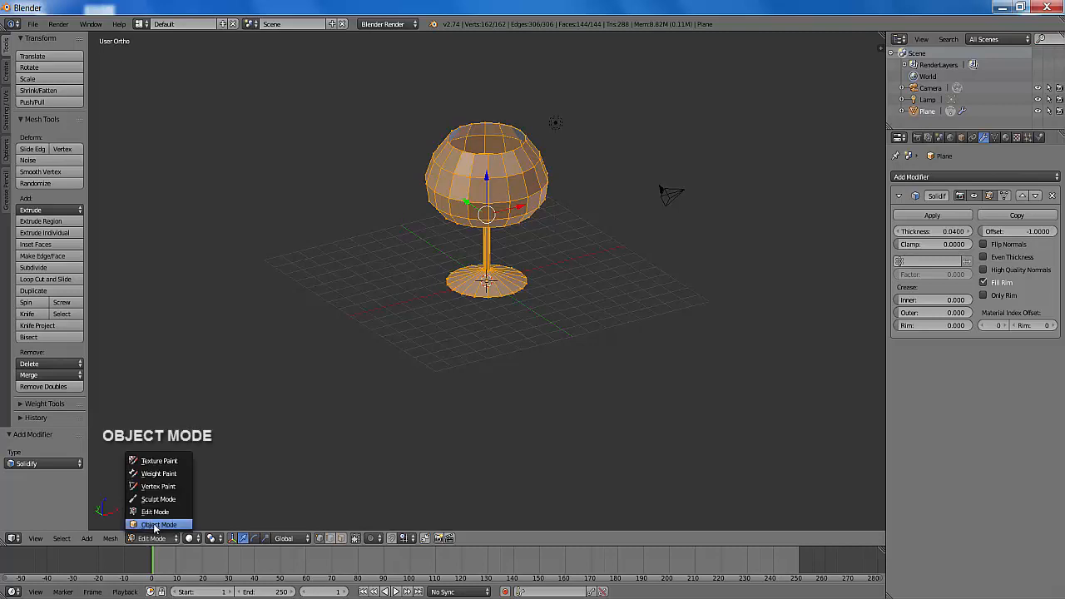
{"action": "left_click", "coordinate": [159, 525]}
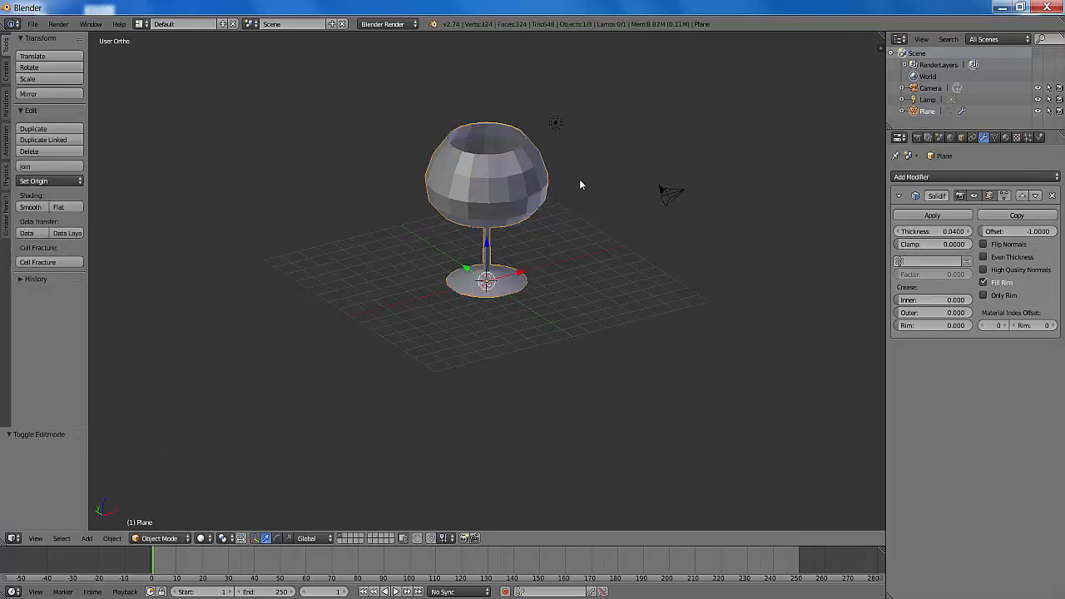
{"action": "scroll", "coordinate": [570, 169], "scroll_direction": "up", "scroll_amount": 2}
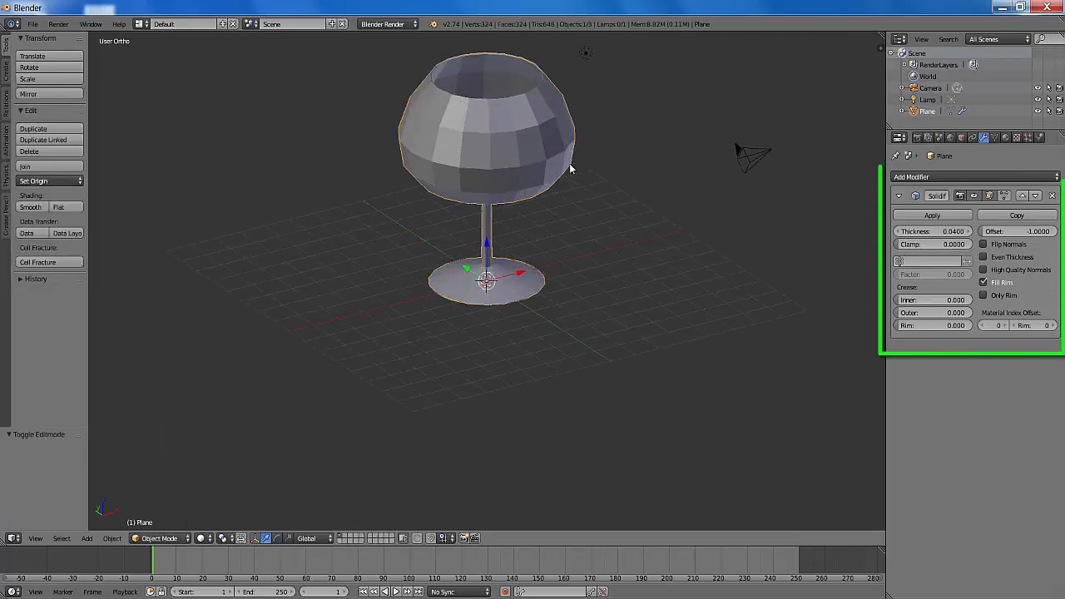
{"action": "left_click", "coordinate": [932, 216]}
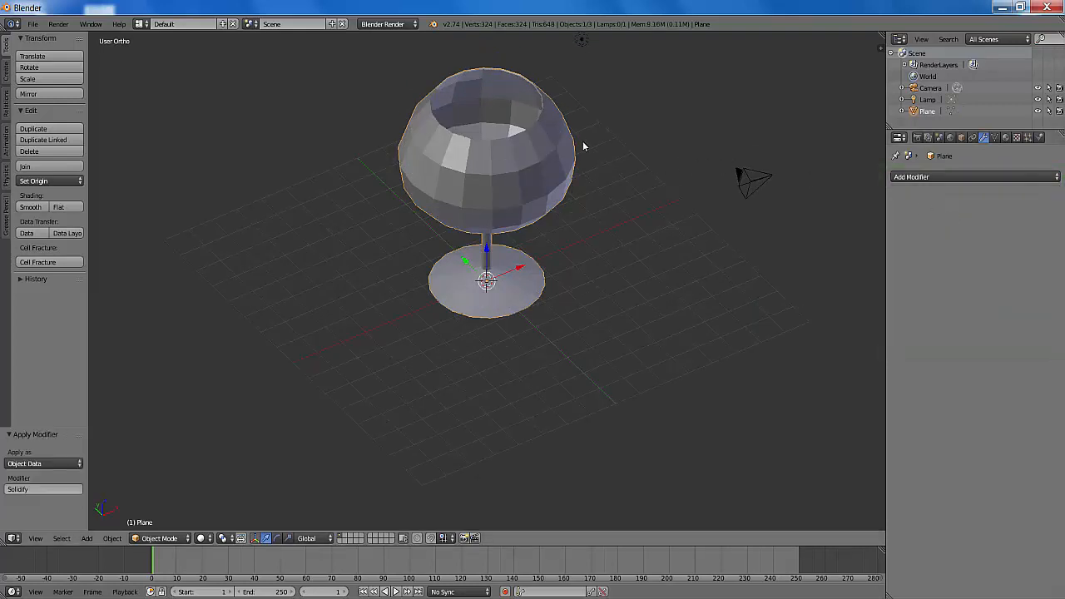
- Add a Subdivision Surface modifier to the goblet and set both the View and Render subdivisions to 3
{"action": "left_click", "coordinate": [962, 175]}
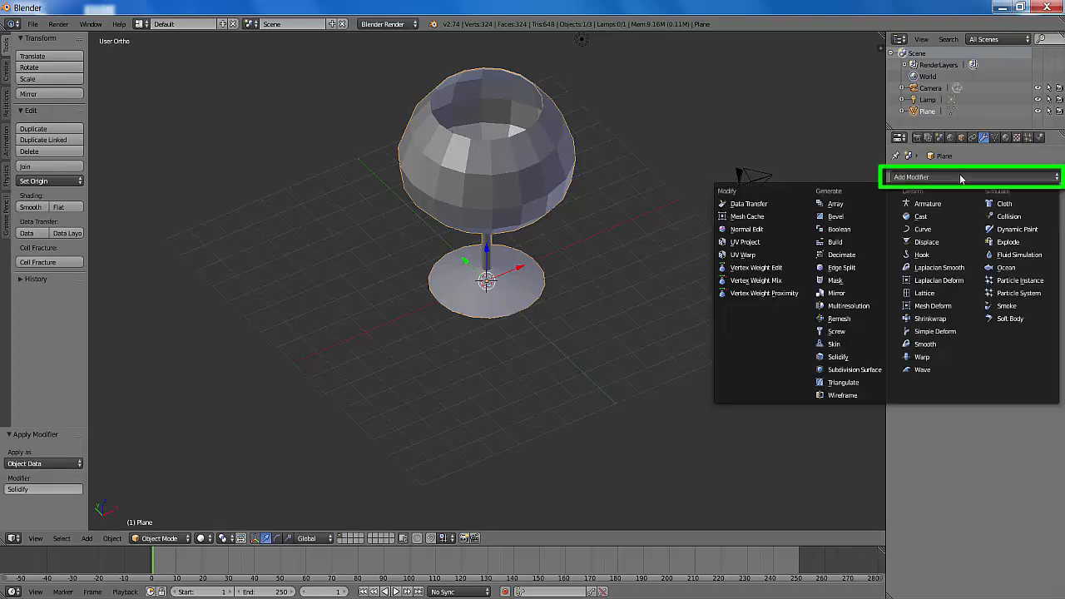
{"action": "left_click", "coordinate": [862, 372]}
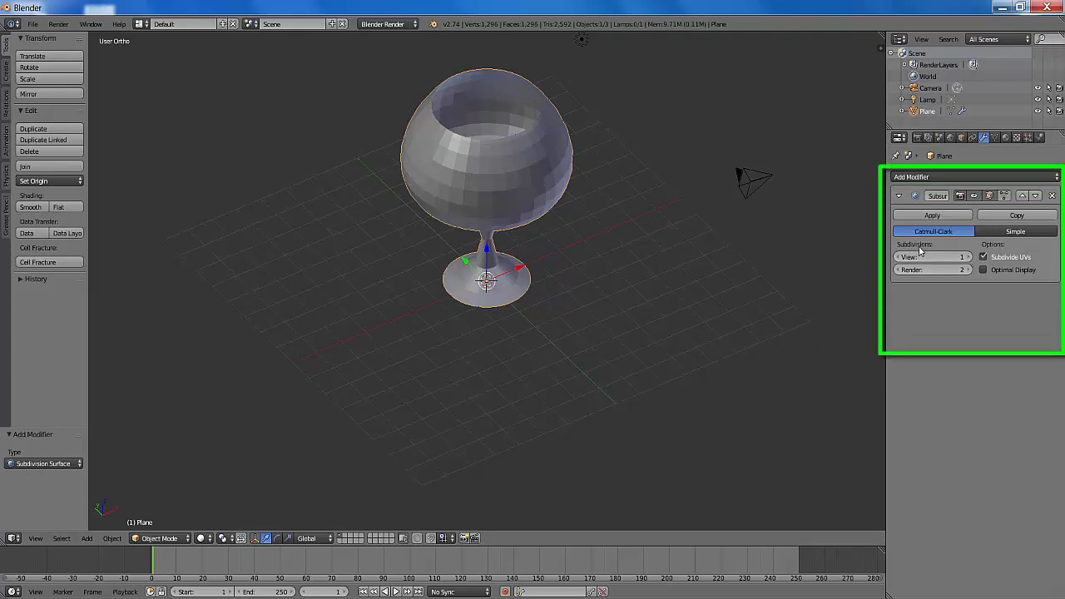
{"action": "left_click", "coordinate": [968, 257]}
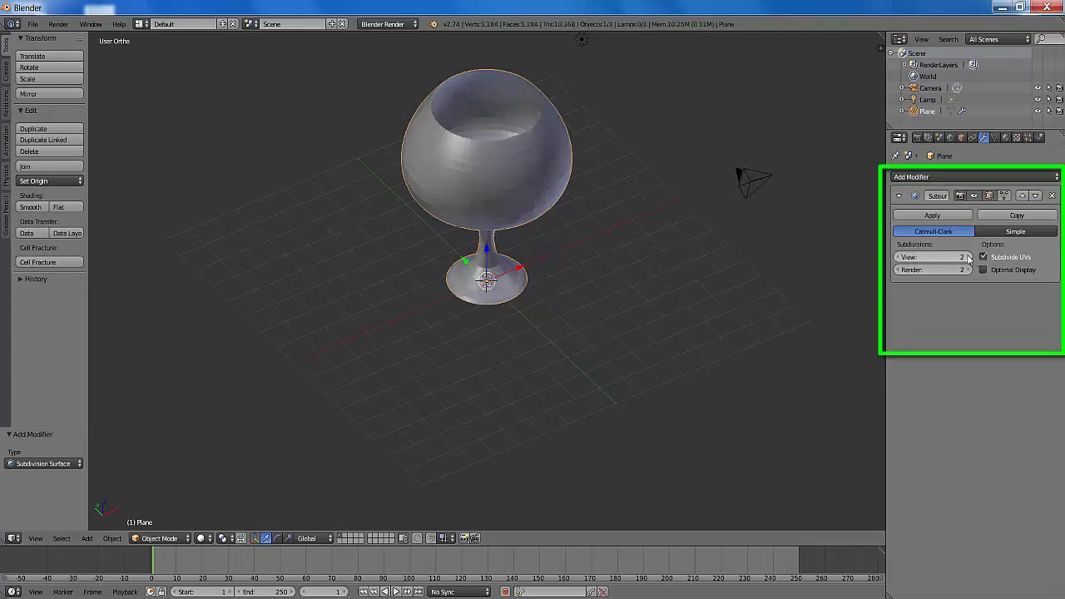
{"action": "left_click", "coordinate": [967, 257]}
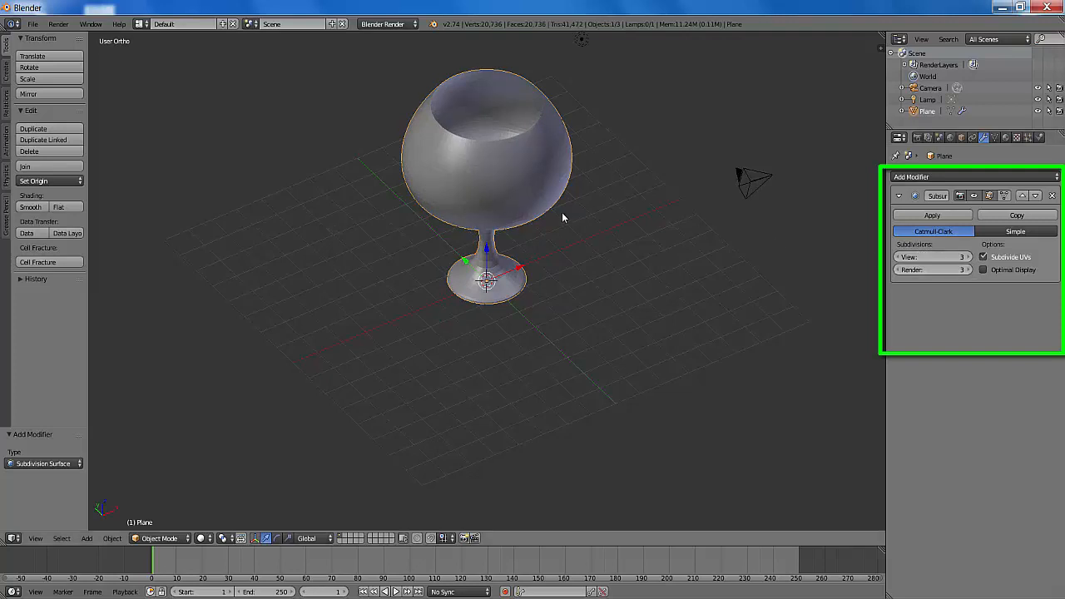
- Apply smooth shading to the goblet
{"action": "middle_click_drag", "start_coordinate": [626, 284], "coordinate": [640, 253]}
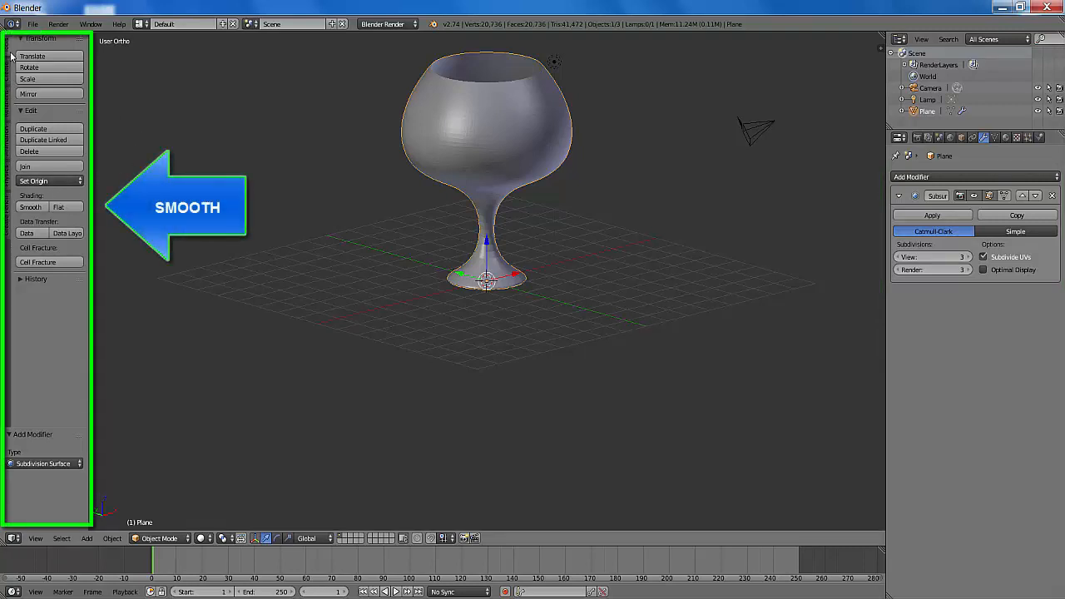
{"action": "left_click", "coordinate": [32, 207]}
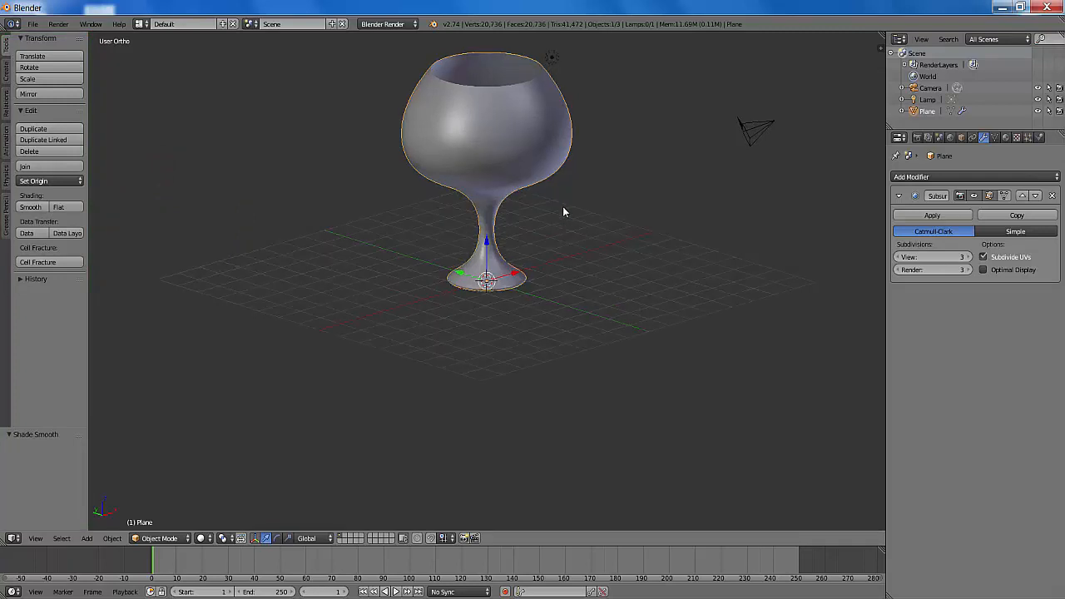
{"action": "mouse_move", "coordinate": [564, 208]}
{"action": "middle_mouse_down"}
{"action": "mouse_move", "coordinate": [592, 210]}
{"action": "mouse_move", "coordinate": [578, 203]}
{"action": "middle_mouse_up"}
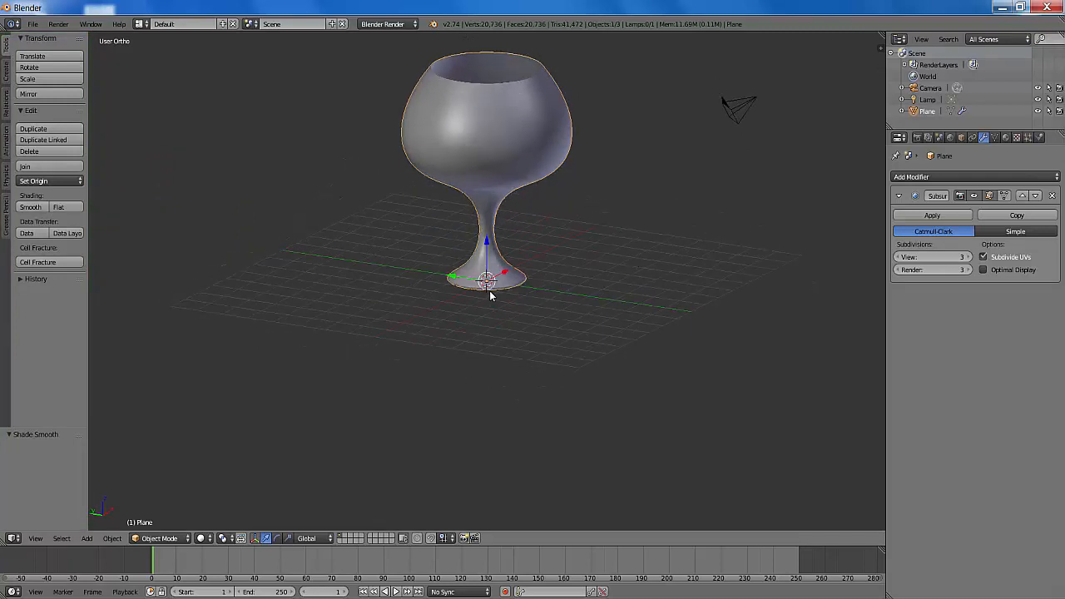
- Add a mesh plane under the goblet's foot and scale it up by a factor of about 3.87
{"action": "key", "text": "shift+a"}
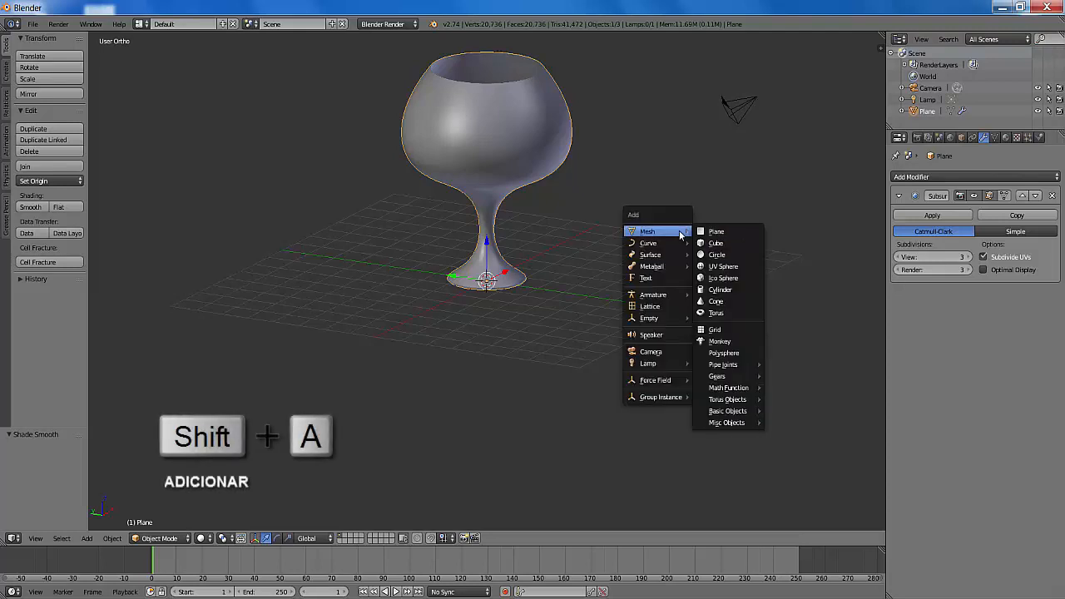
{"action": "left_click", "coordinate": [708, 232]}
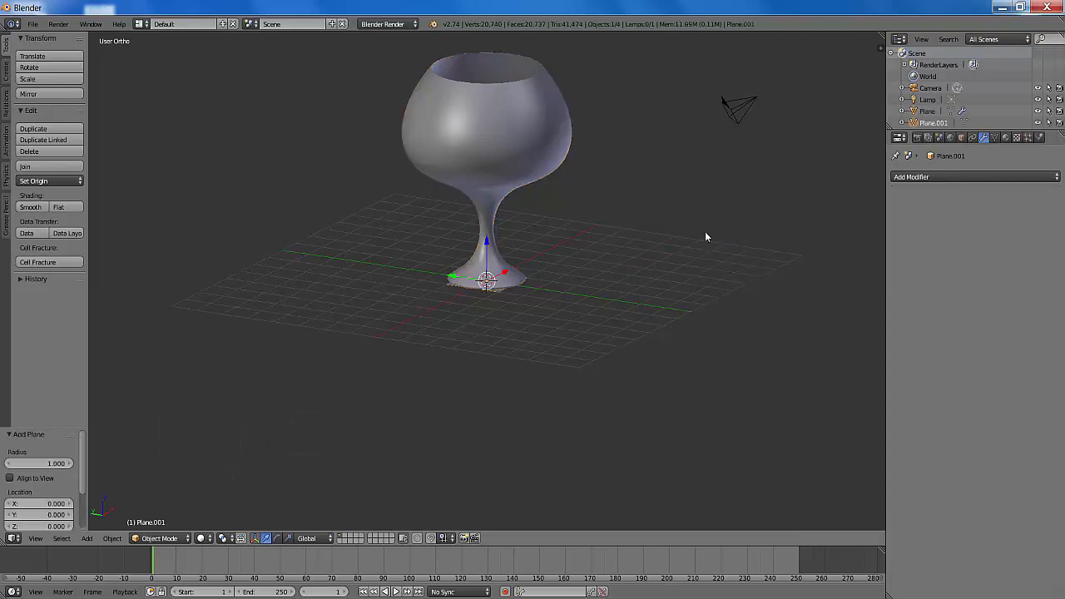
{"action": "key", "text": "s"}
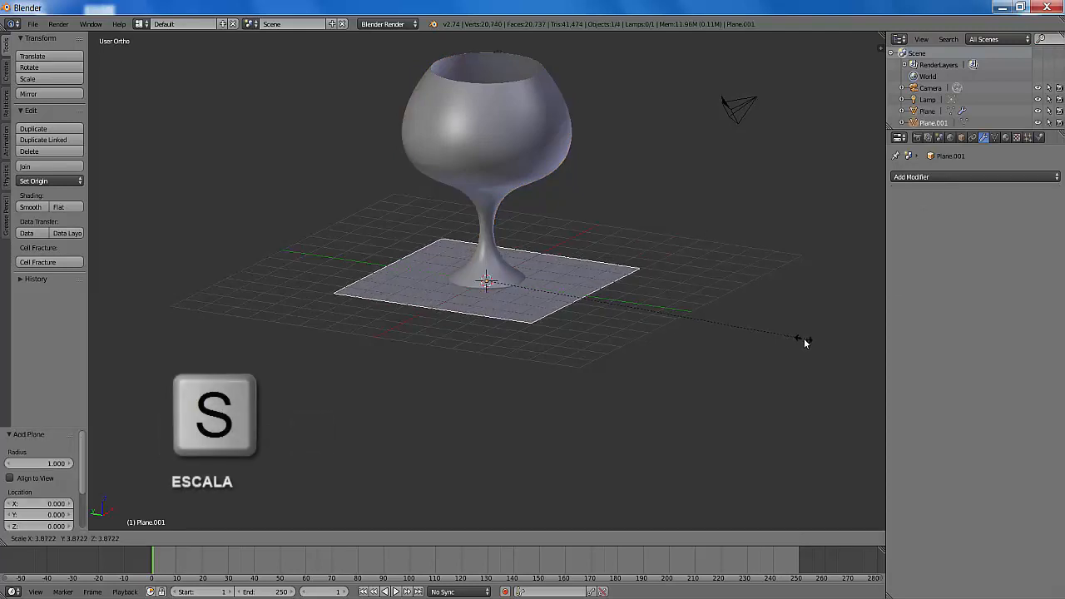
{"action": "left_click", "coordinate": [805, 342]}
- Split the 3D viewport into two side-by-side views and hide the tool shelf in the new one
{"action": "middle_click_drag", "start_coordinate": [684, 293], "coordinate": [618, 302]}
{"action": "scroll", "coordinate": [620, 289], "scroll_direction": "down", "scroll_amount": 2}
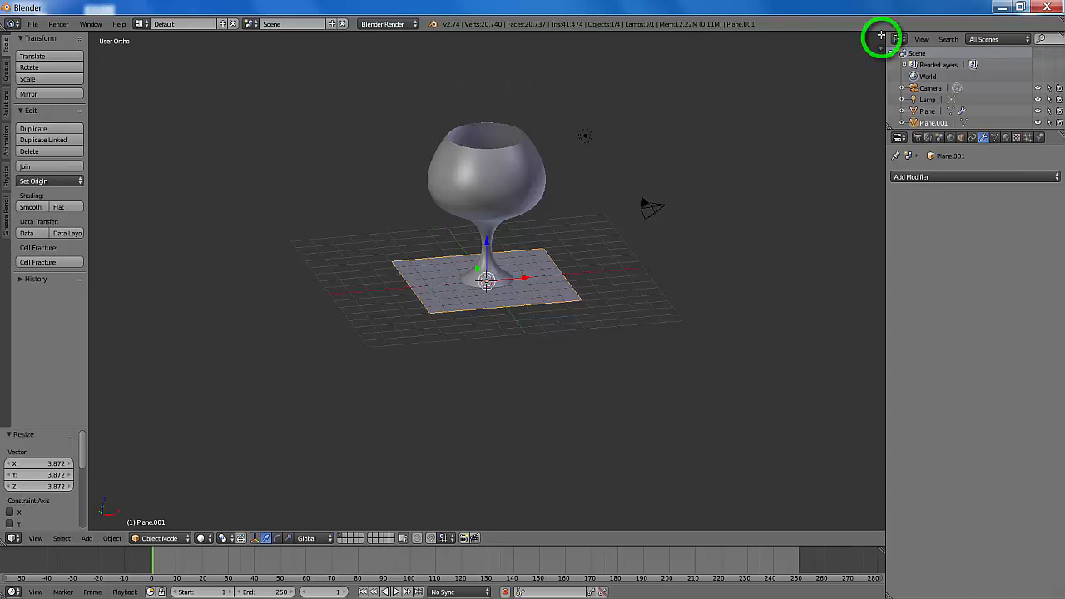
{"action": "left_click_drag", "start_coordinate": [881, 35], "coordinate": [481, 51]}
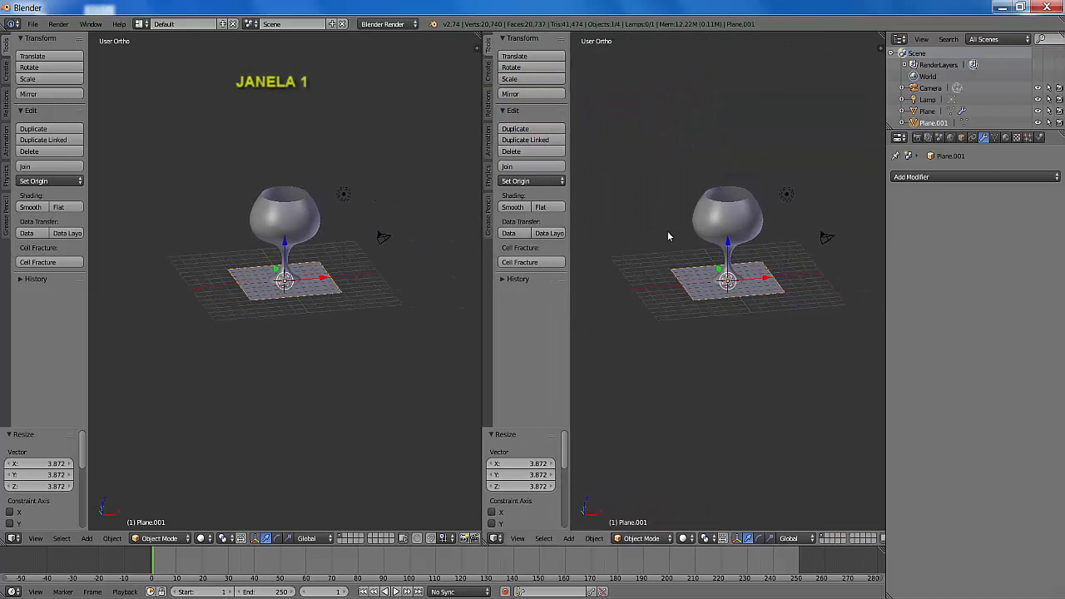
{"action": "key", "text": "t"}
{"action": "key", "text": "t"}
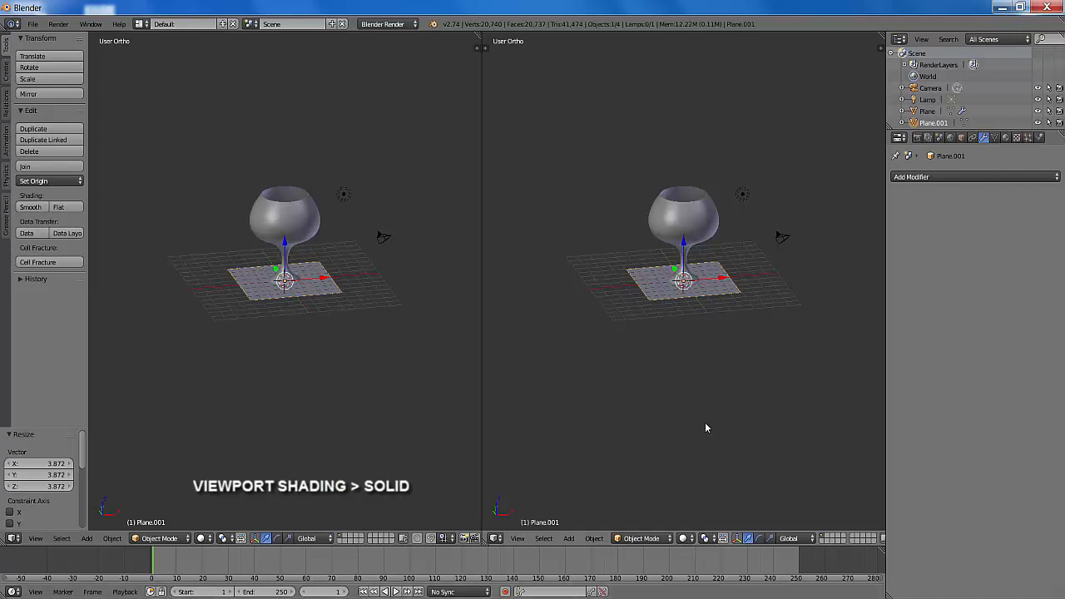
- Switch the second 3D view to Rendered viewport shading, with the goblet enlarged in that view
{"action": "left_click", "coordinate": [691, 541]}
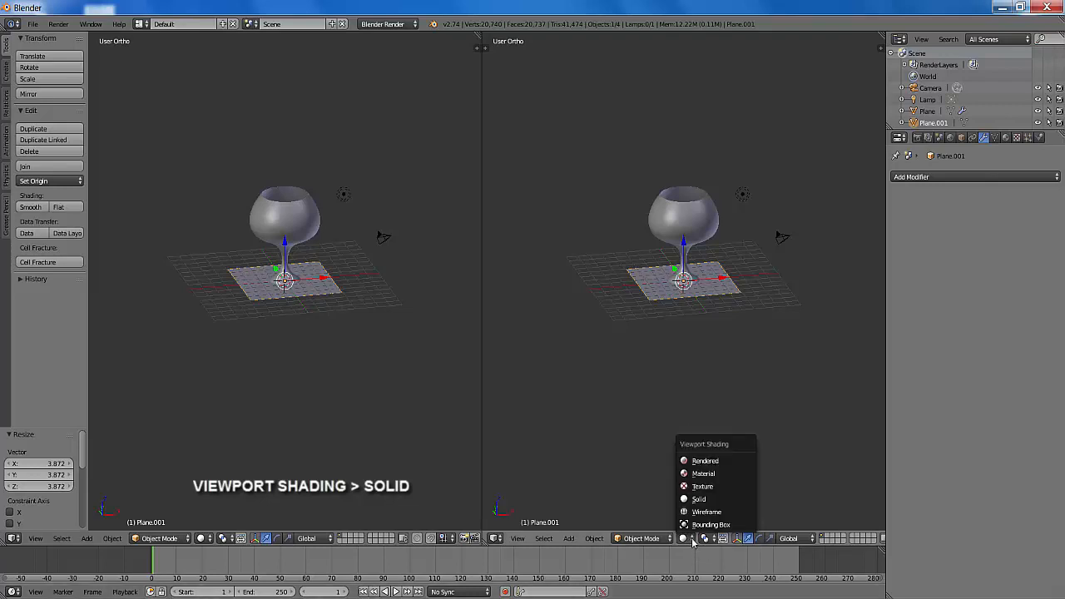
{"action": "left_click", "coordinate": [707, 461]}
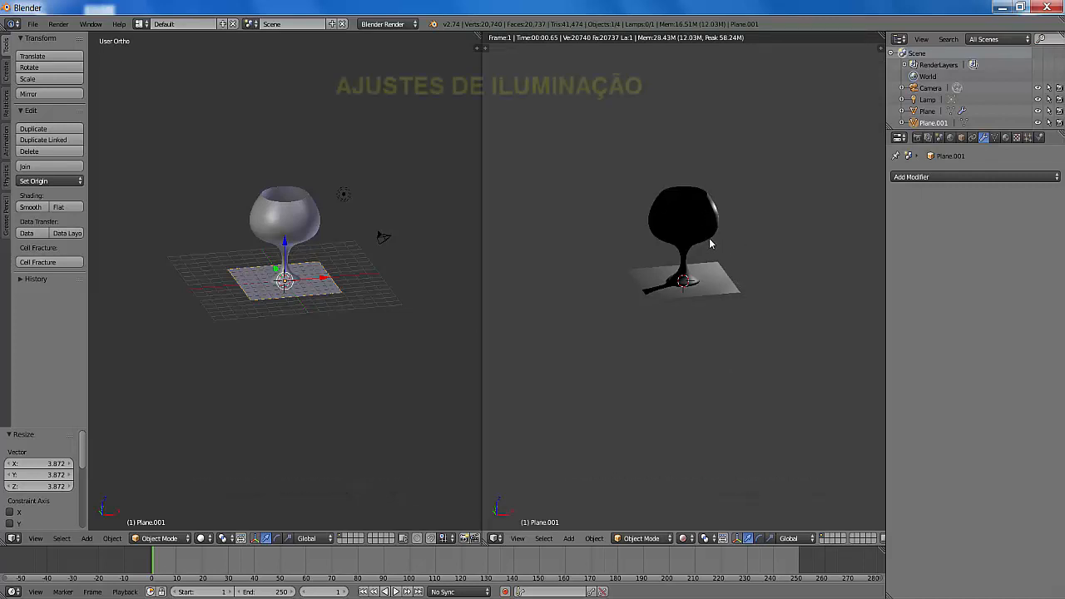
{"action": "scroll", "coordinate": [710, 244], "scroll_direction": "up", "scroll_amount": 2}
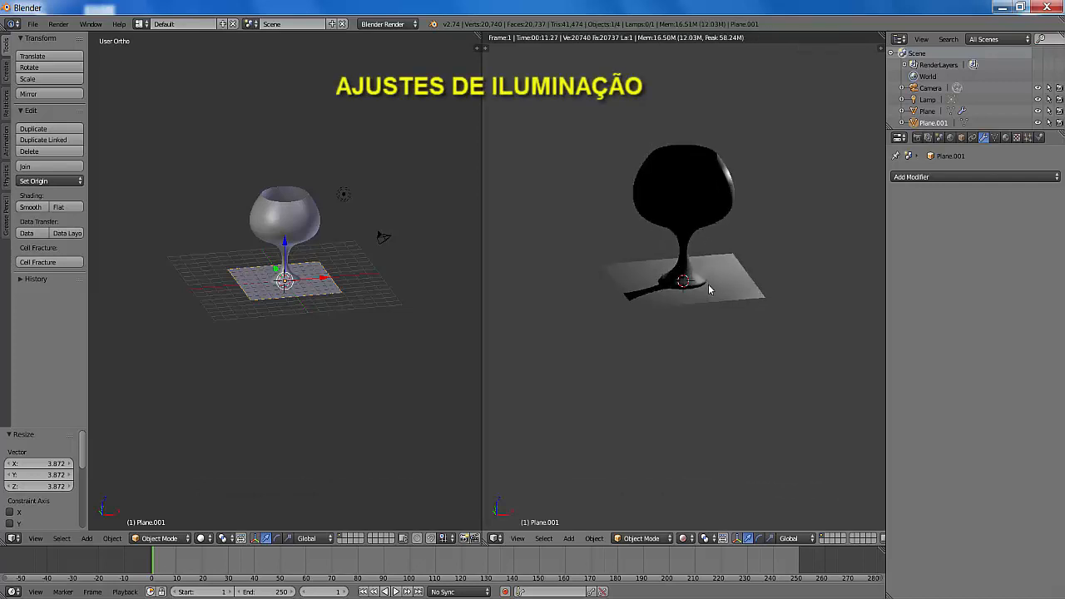
{"action": "scroll", "coordinate": [710, 287], "scroll_direction": "up", "scroll_amount": 2}
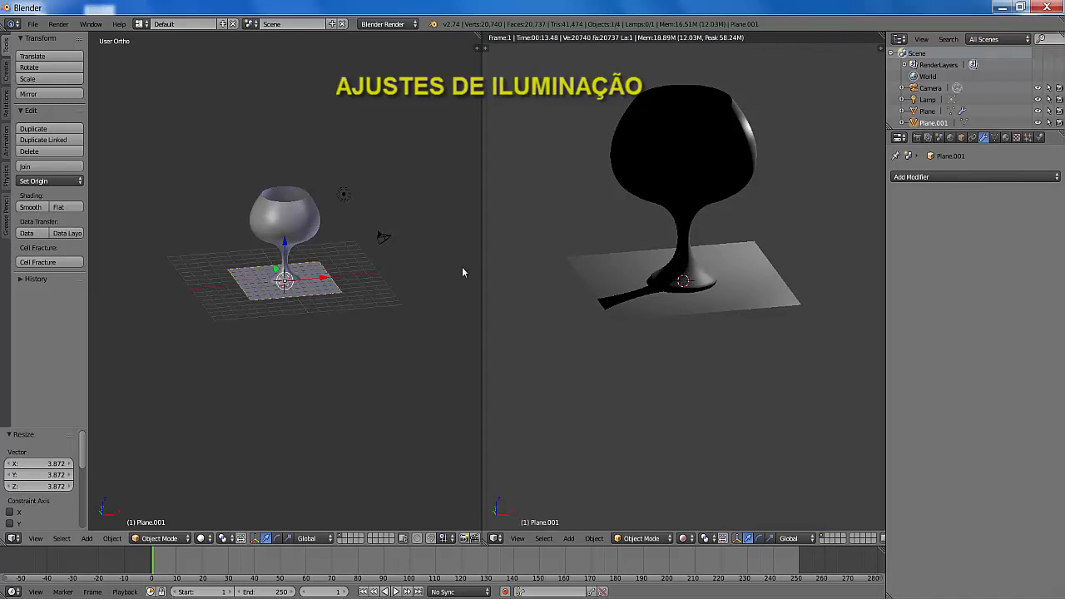
- Duplicate the lamp in the top orthographic view and shift the copy about -9.5 units along Y
{"action": "right_click", "coordinate": [344, 196]}
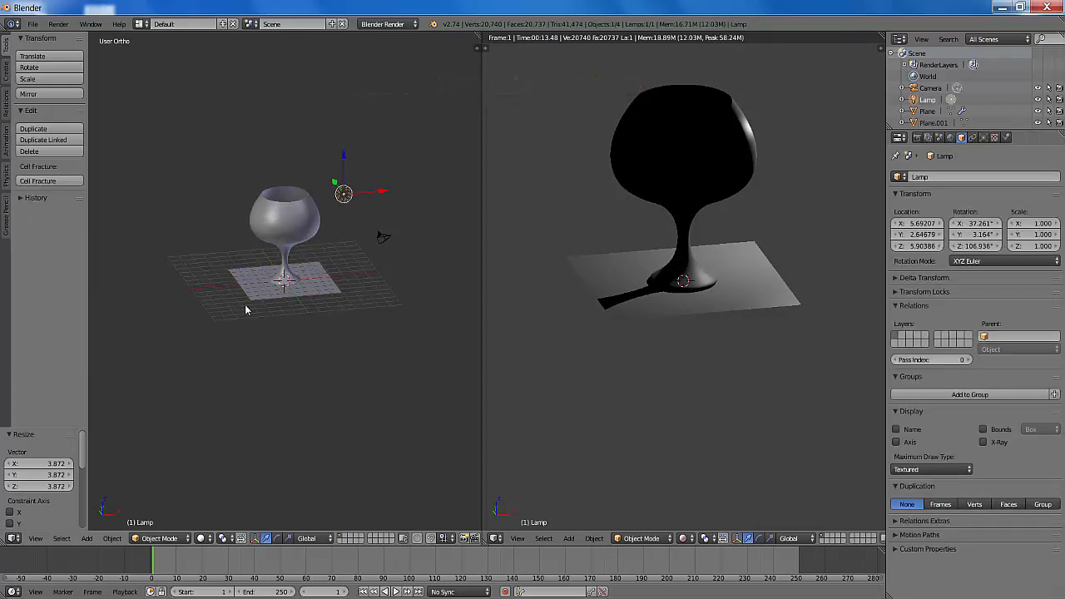
{"action": "left_click", "coordinate": [35, 539]}
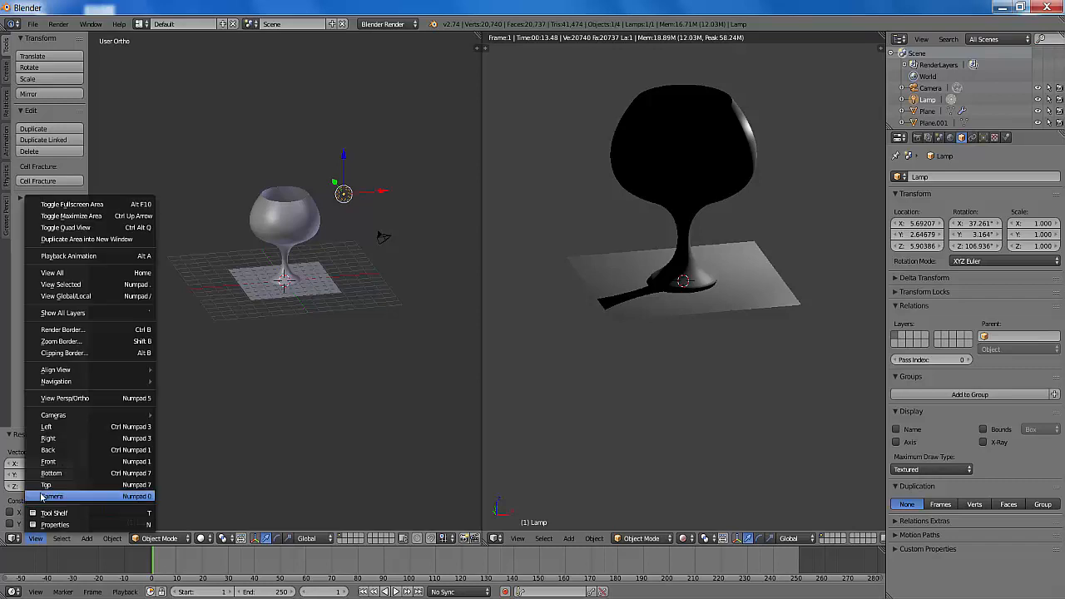
{"action": "left_click", "coordinate": [46, 486]}
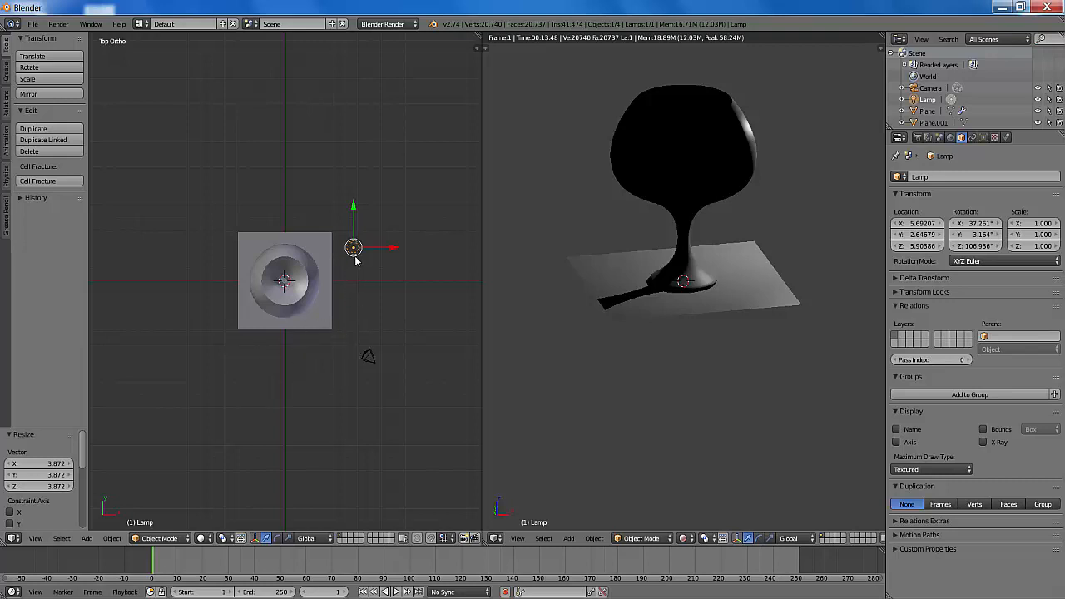
{"action": "key", "text": "shift+d"}
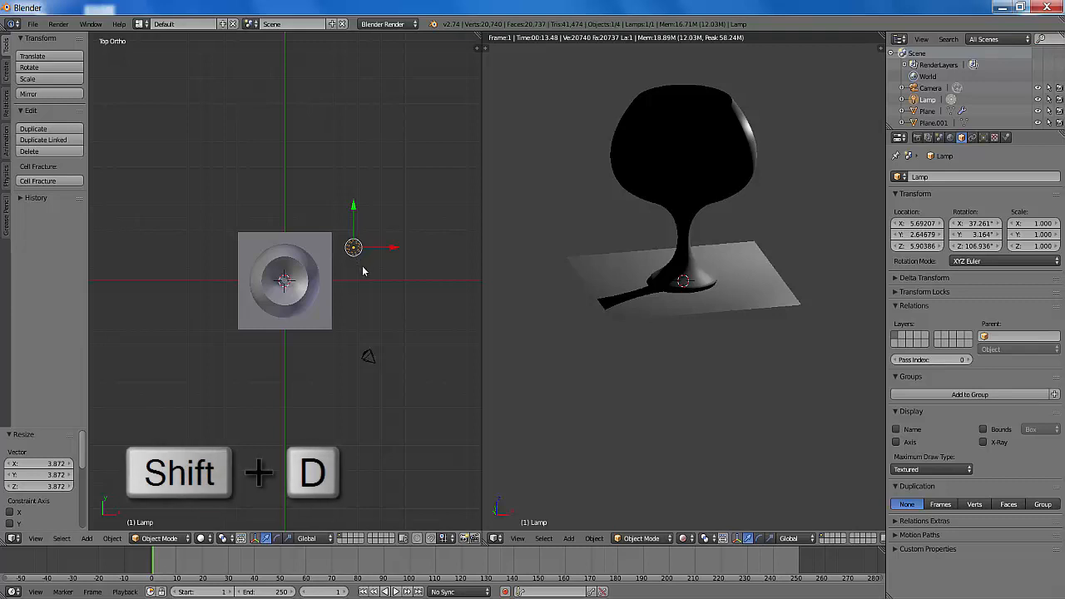
{"action": "key", "text": "y"}
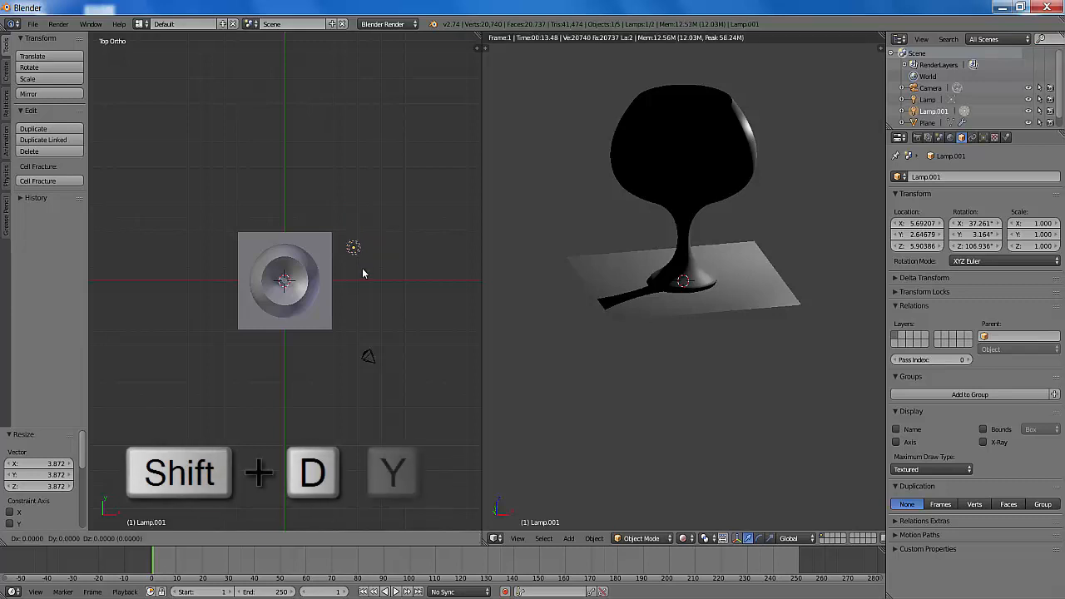
{"action": "left_click", "coordinate": [365, 381]}
- Duplicate the new lamp and place the copy about -15.2 units along X and -0.6 along Y, on the goblet's opposite side
{"action": "key", "text": "shift+d"}
{"action": "key", "text": "x"}
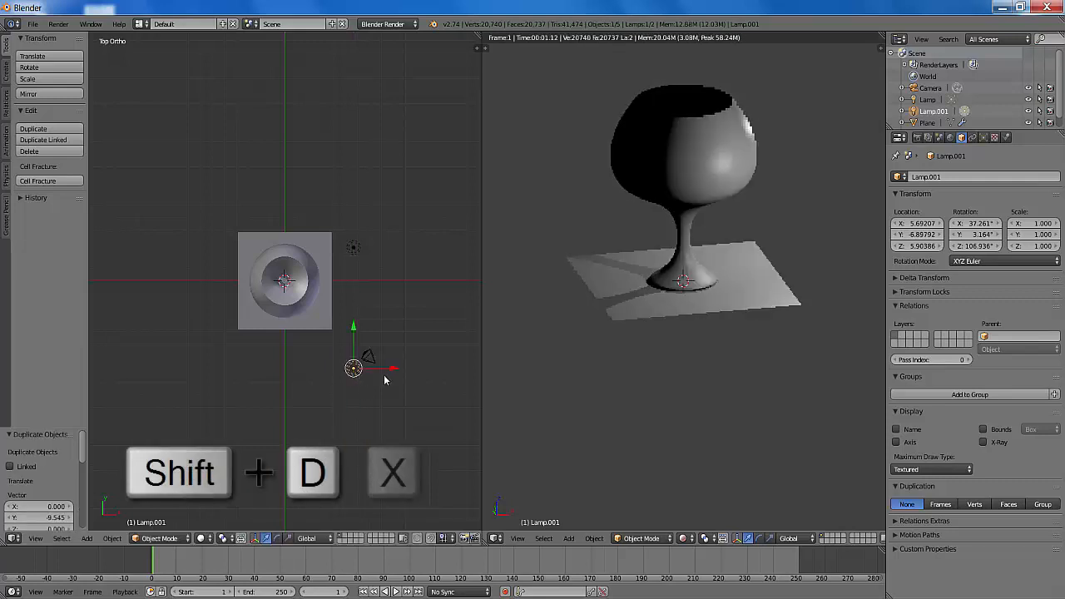
{"action": "left_click", "coordinate": [200, 387]}
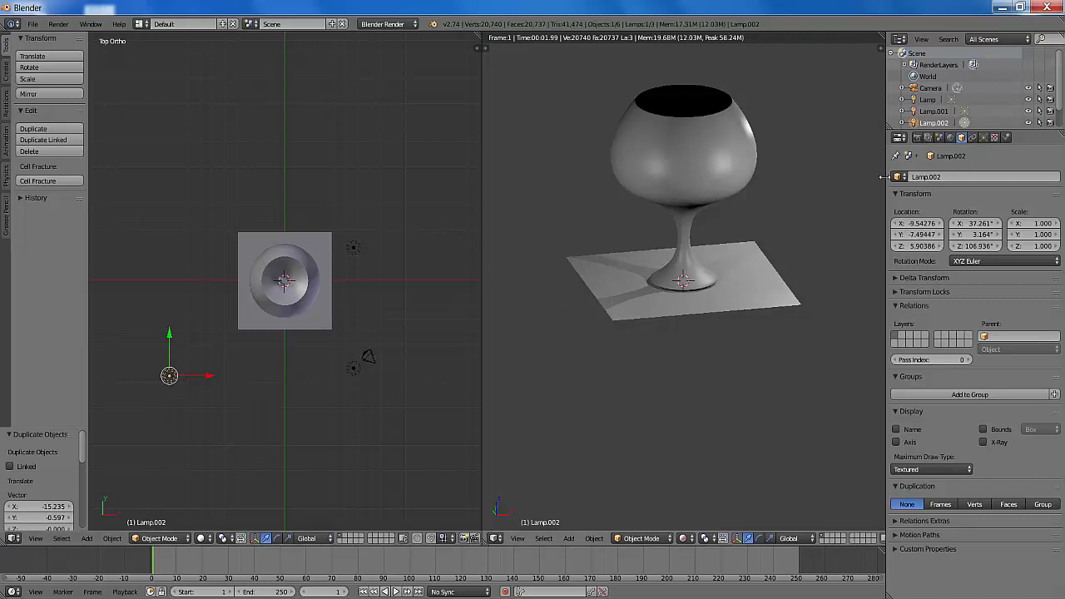
- Set the third lamp and the original lamp to No Shadow, leaving only the second lamp with ray shadows
{"action": "left_click", "coordinate": [984, 138]}
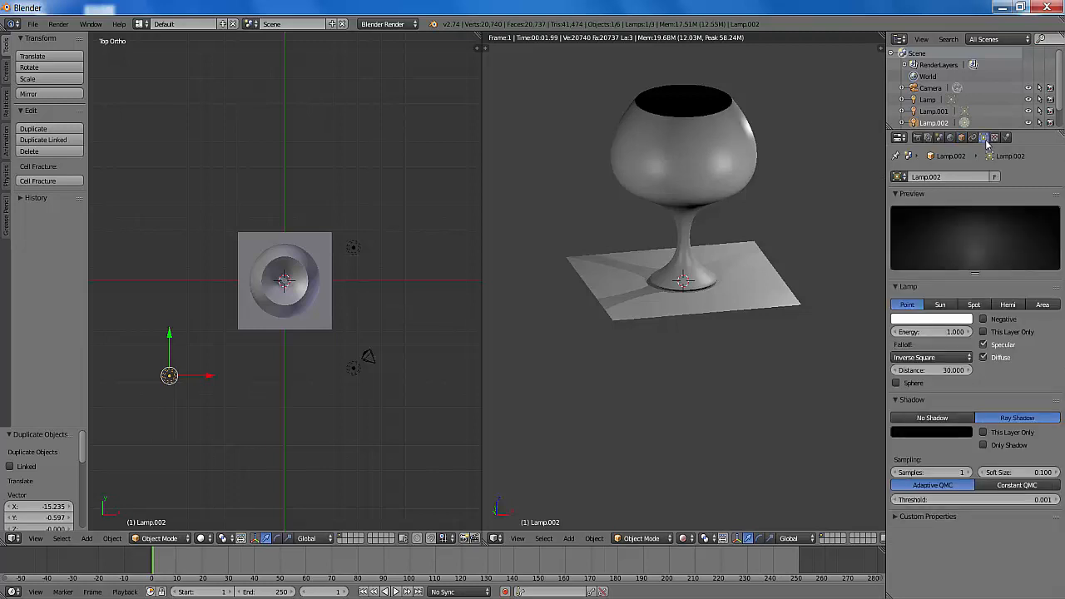
{"action": "left_click", "coordinate": [934, 418]}
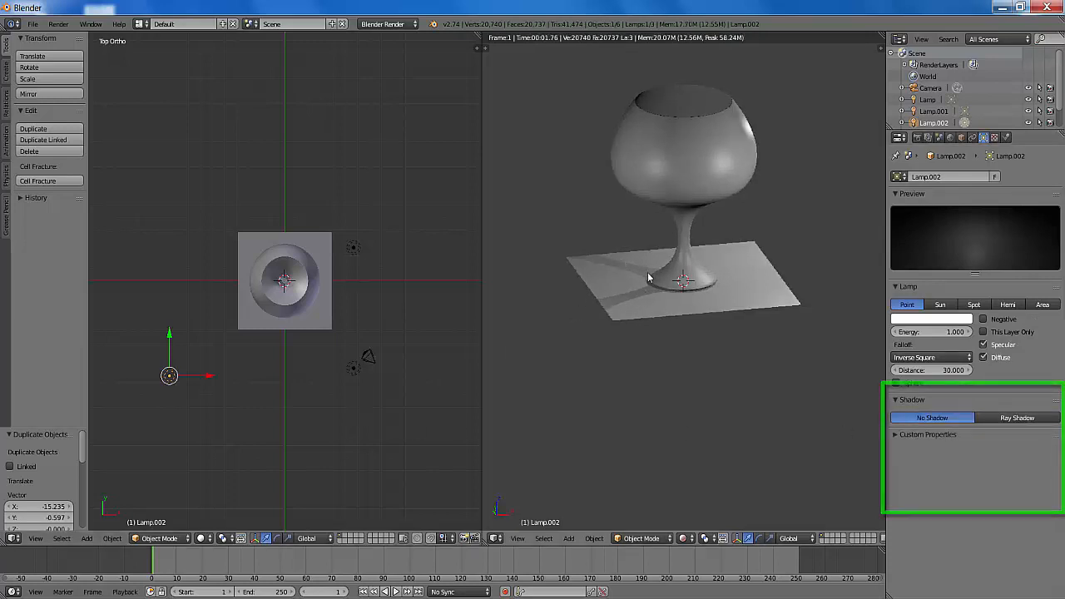
{"action": "right_click", "coordinate": [365, 256]}
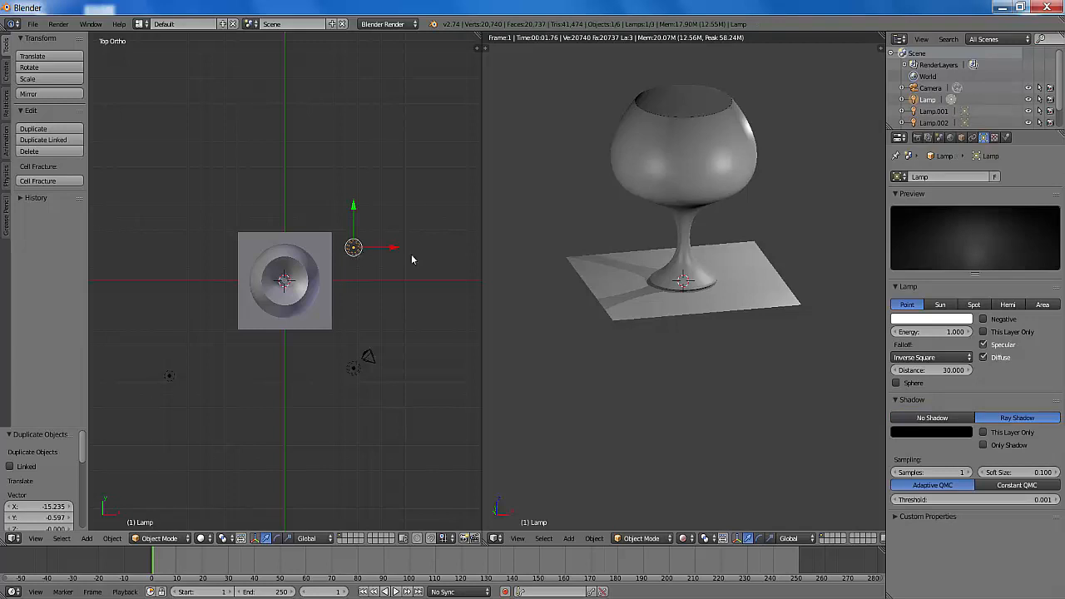
{"action": "left_click", "coordinate": [940, 419]}
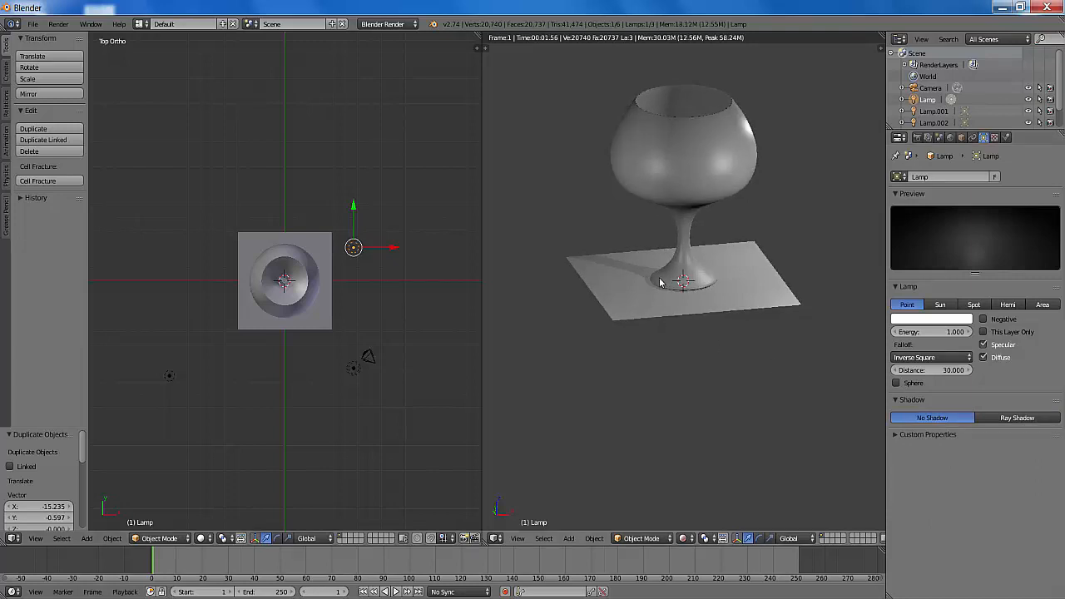
{"action": "right_click", "coordinate": [354, 369]}
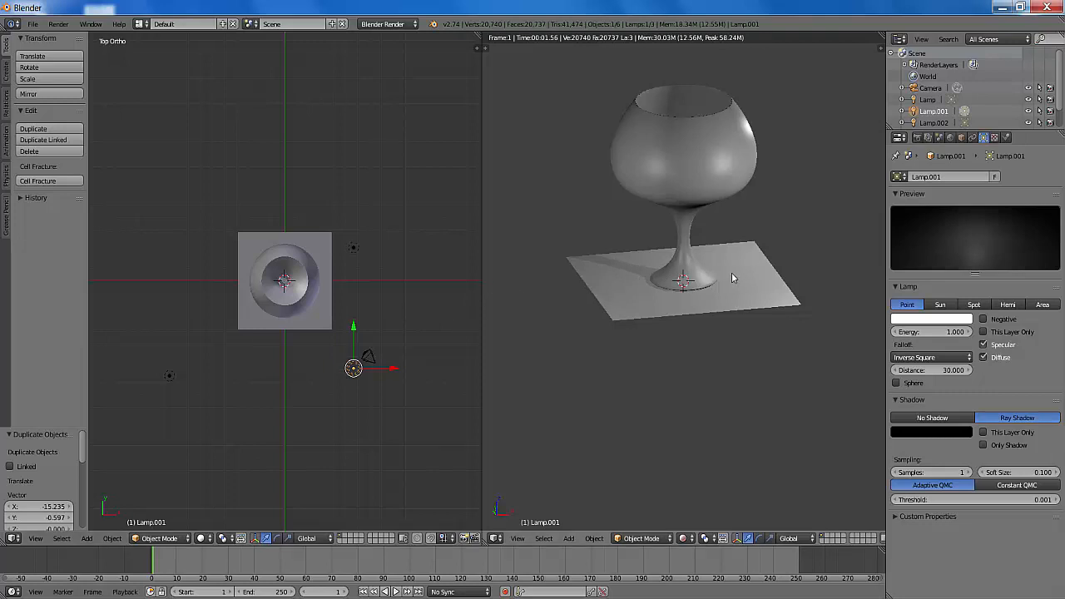
{"action": "key", "text": "shift+z"}
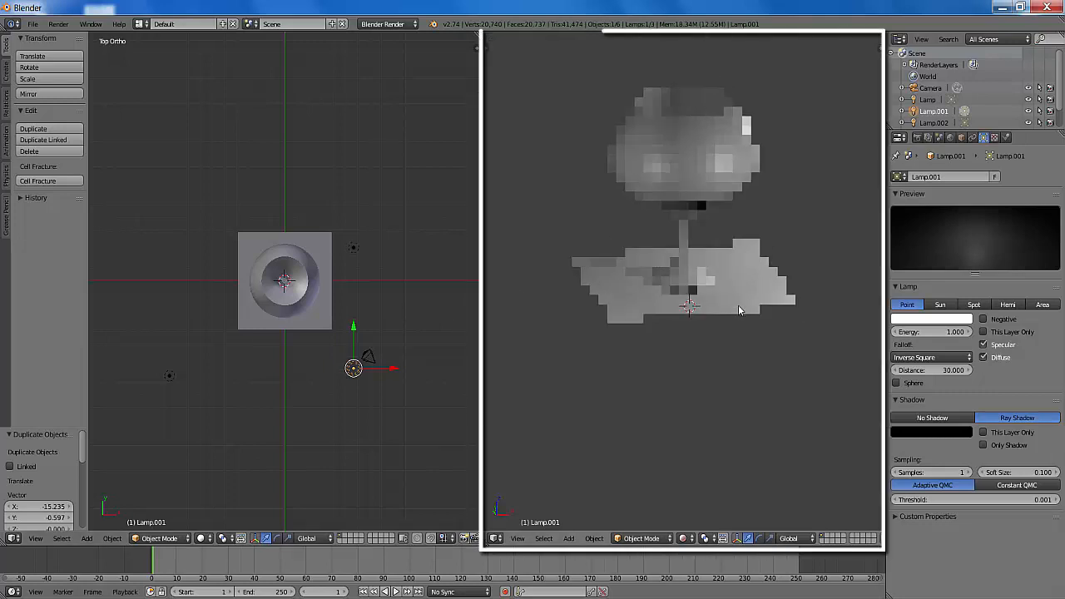
{"action": "middle_click_drag", "start_coordinate": [741, 343], "coordinate": [742, 354], "text": "shift"}
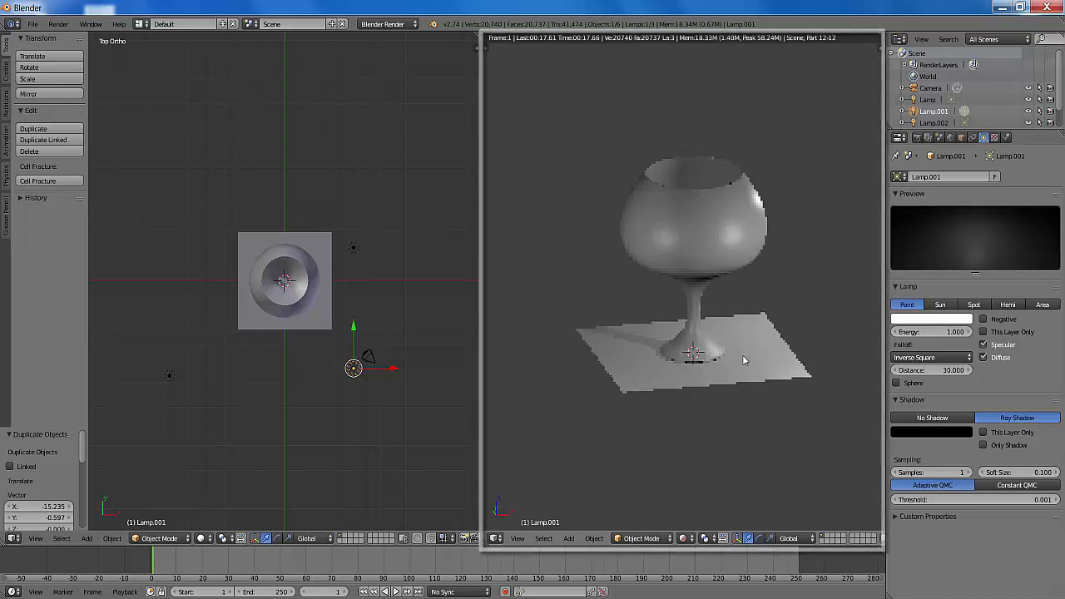
{"action": "middle_click_drag", "start_coordinate": [536, 261], "coordinate": [536, 267], "text": "shift"}
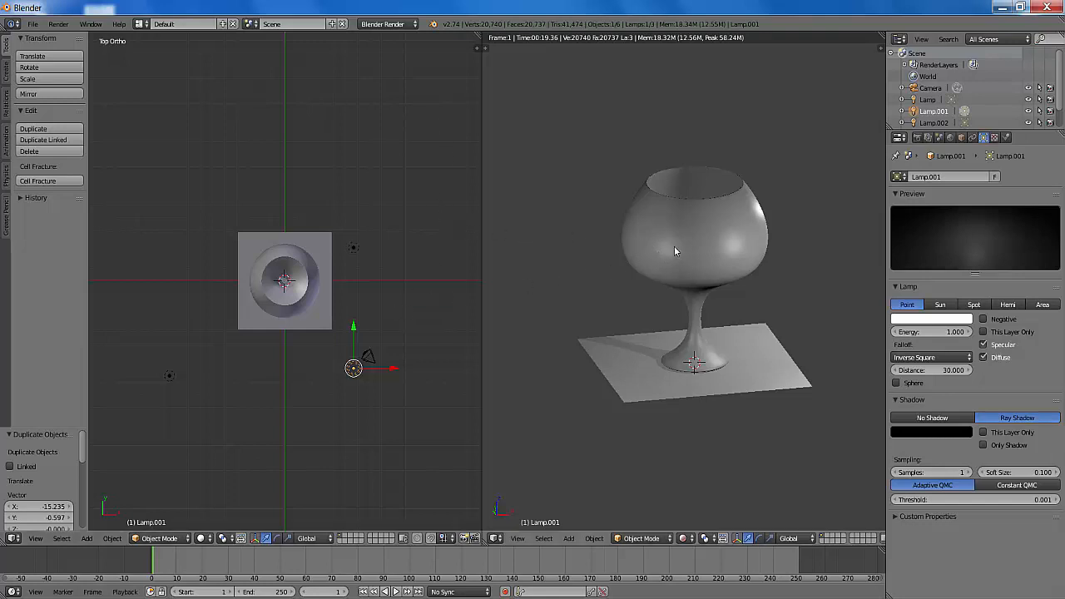
{"action": "left_click", "coordinate": [416, 25]}
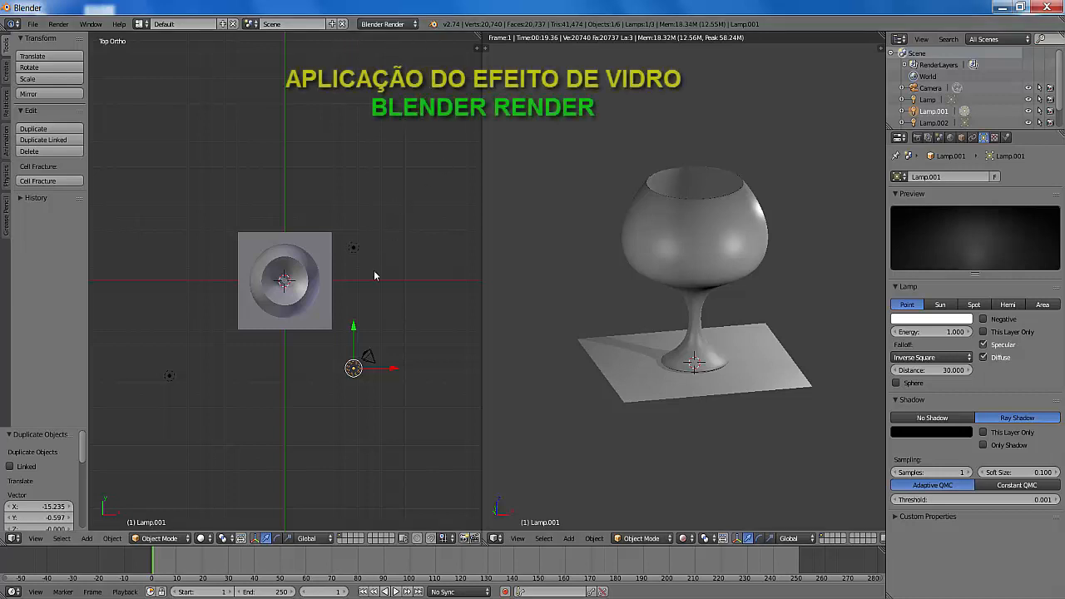
- Select the goblet and create a new material for it
{"action": "middle_click_drag", "start_coordinate": [369, 275], "coordinate": [337, 253]}
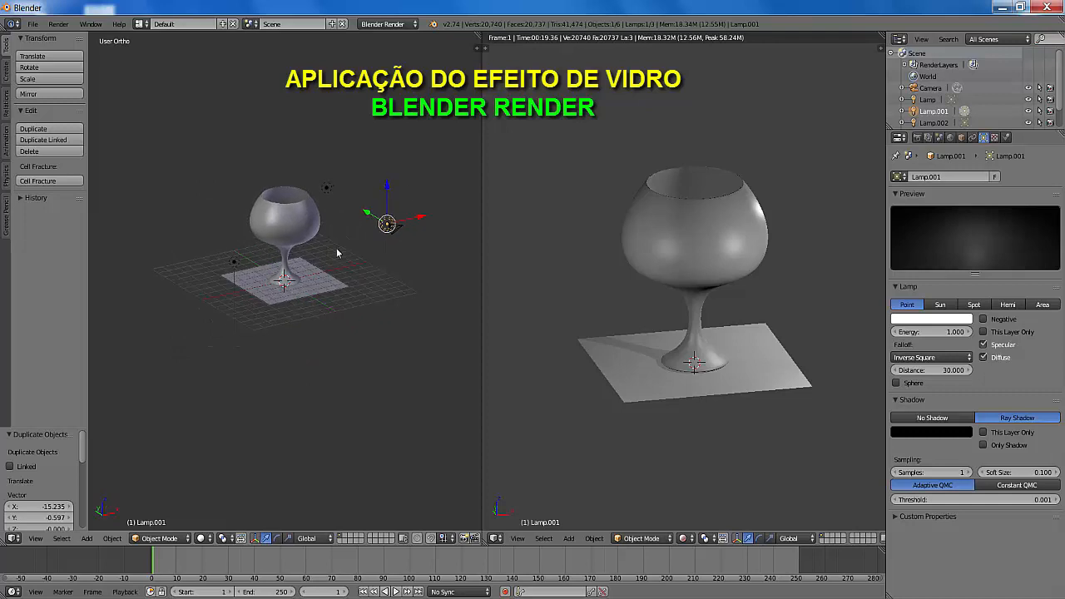
{"action": "right_click", "coordinate": [295, 222]}
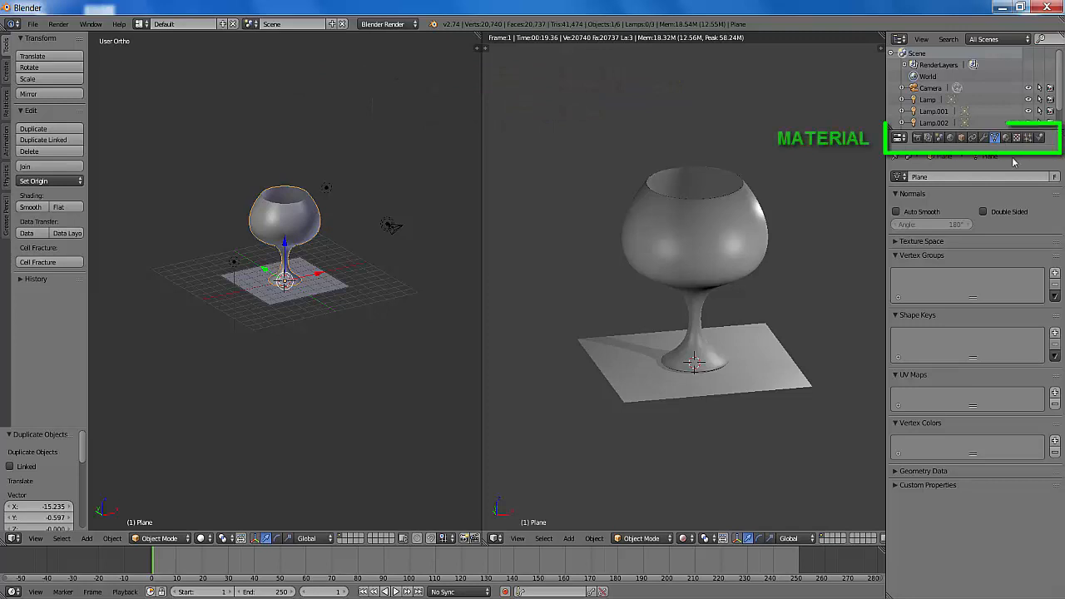
{"action": "left_click", "coordinate": [1007, 139]}
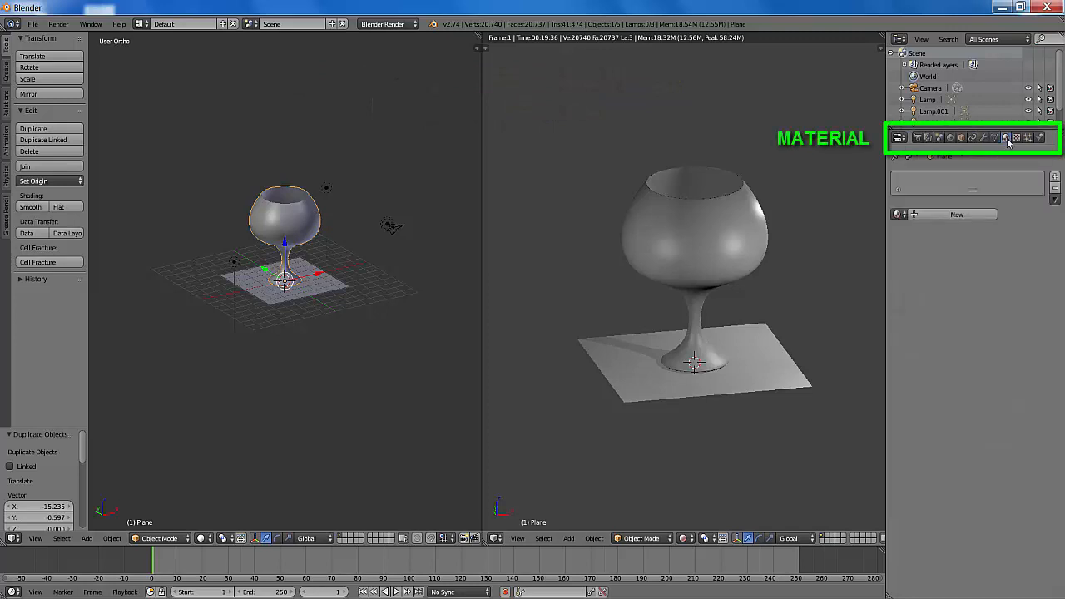
{"action": "left_click", "coordinate": [964, 215]}
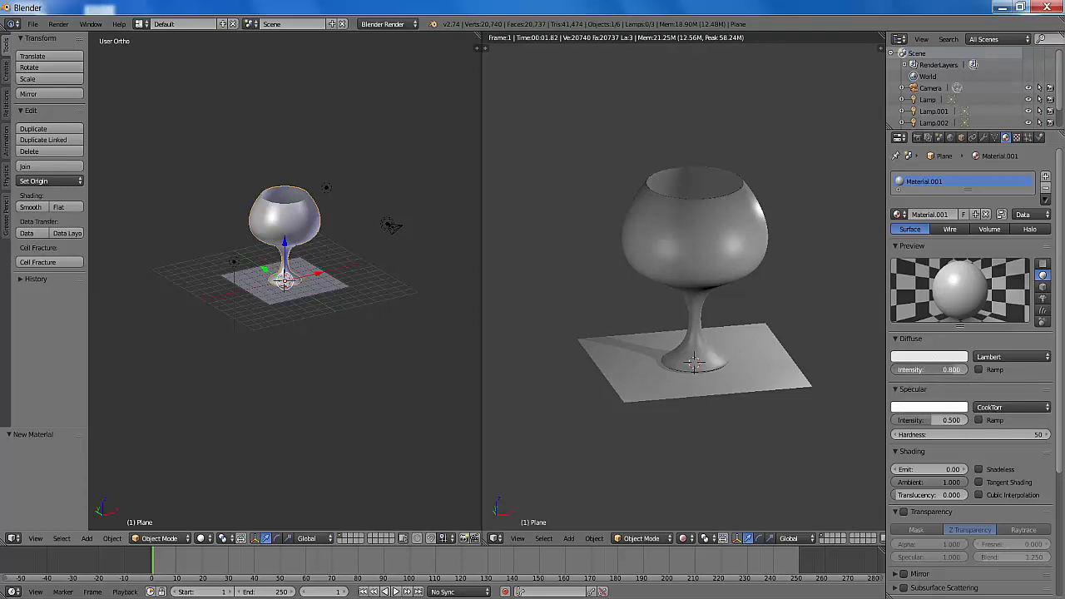
- Set the goblet material's diffuse intensity to 1.0 and brighten its diffuse colour to white
{"action": "left_click_drag", "start_coordinate": [957, 369], "coordinate": [991, 370]}
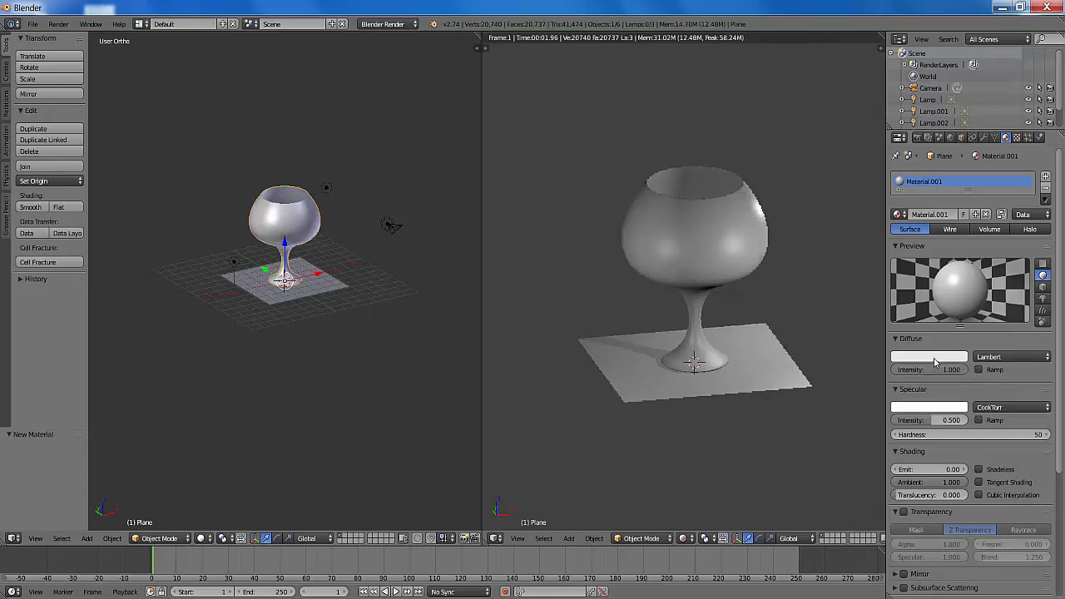
{"action": "left_click", "coordinate": [934, 363]}
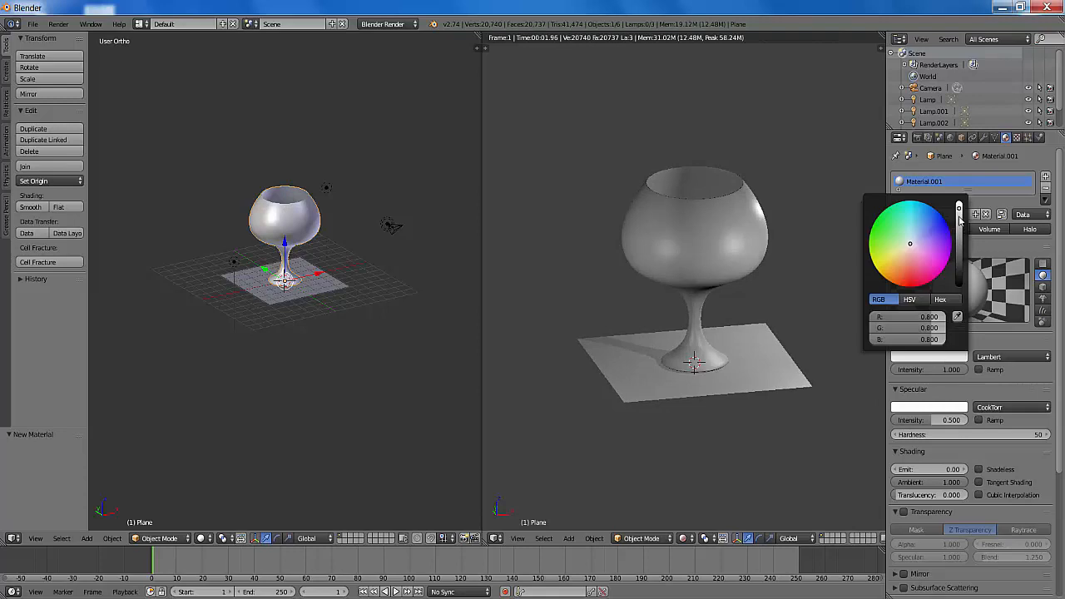
{"action": "left_click_drag", "start_coordinate": [959, 209], "coordinate": [959, 205]}
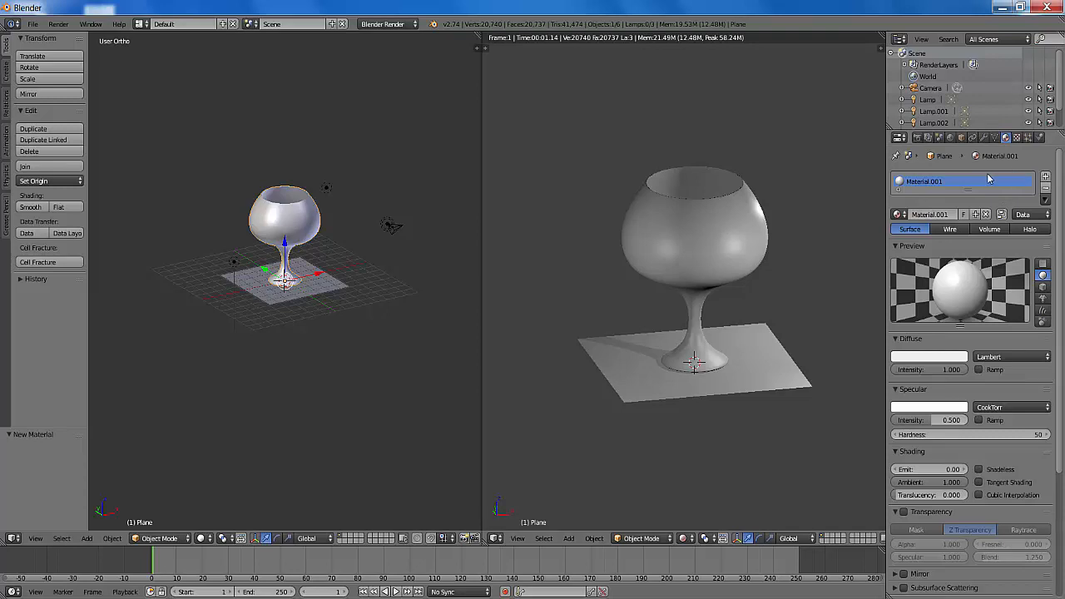
- Enable transparency on the goblet's material and set it to Raytrace
{"action": "scroll", "coordinate": [951, 449], "scroll_direction": "down", "scroll_amount": 1}
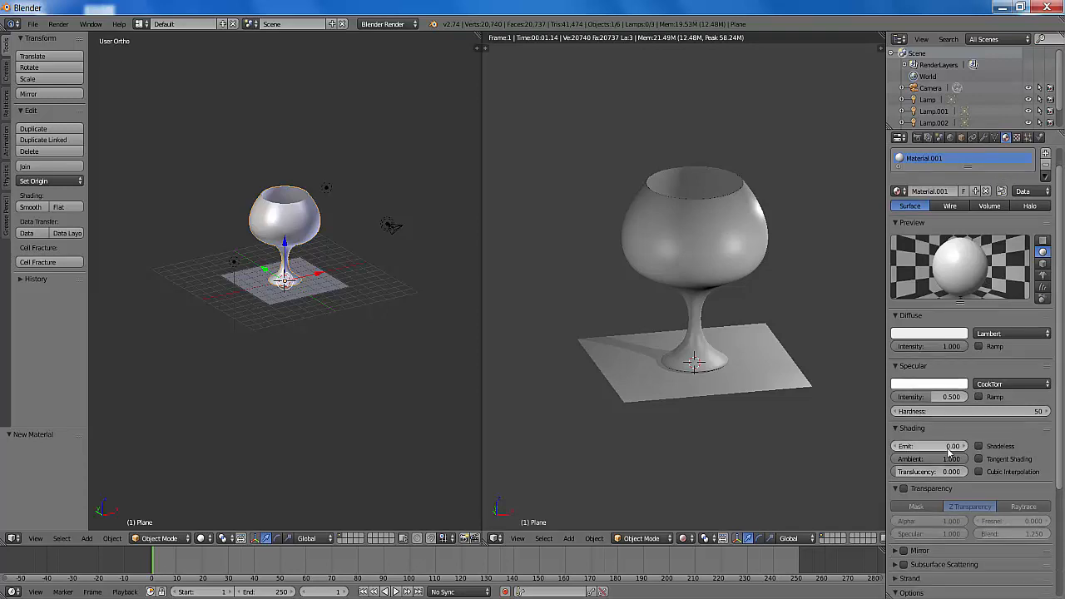
{"action": "scroll", "coordinate": [952, 449], "scroll_direction": "down", "scroll_amount": 4}
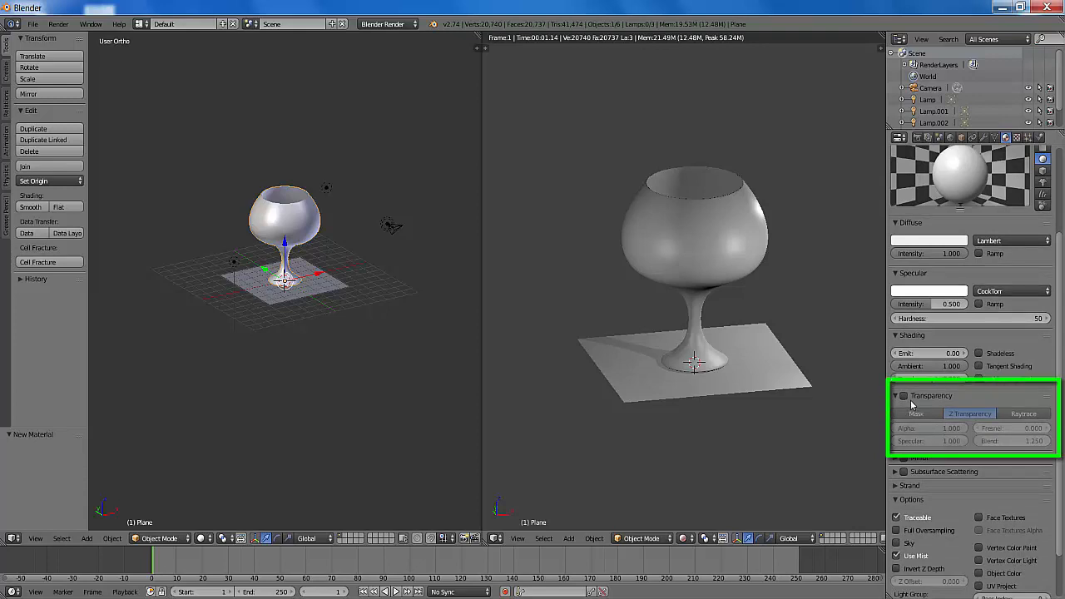
{"action": "left_click", "coordinate": [904, 396]}
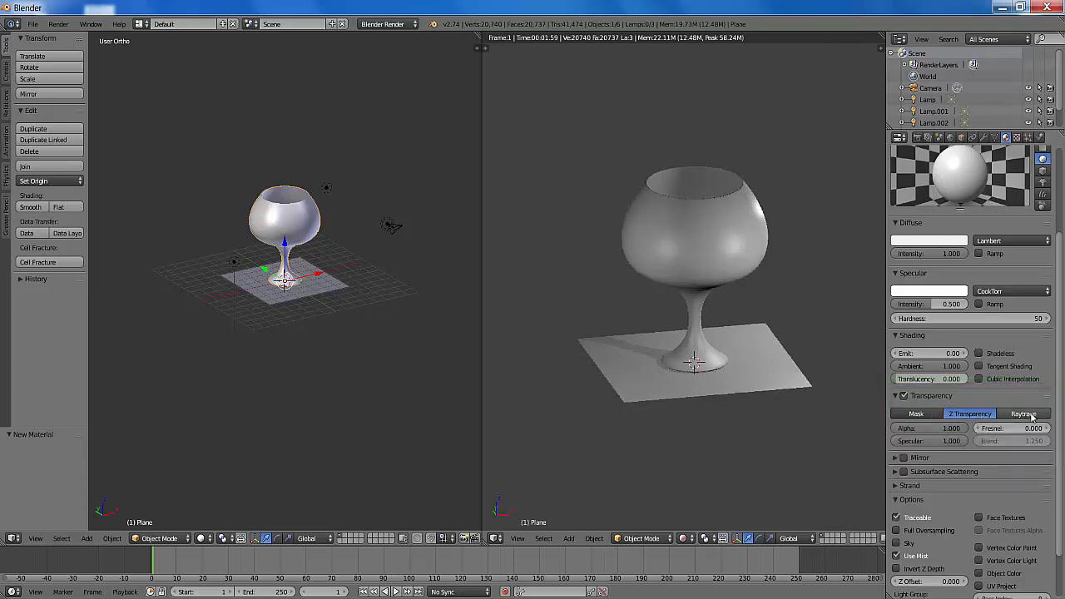
{"action": "left_click", "coordinate": [1027, 415]}
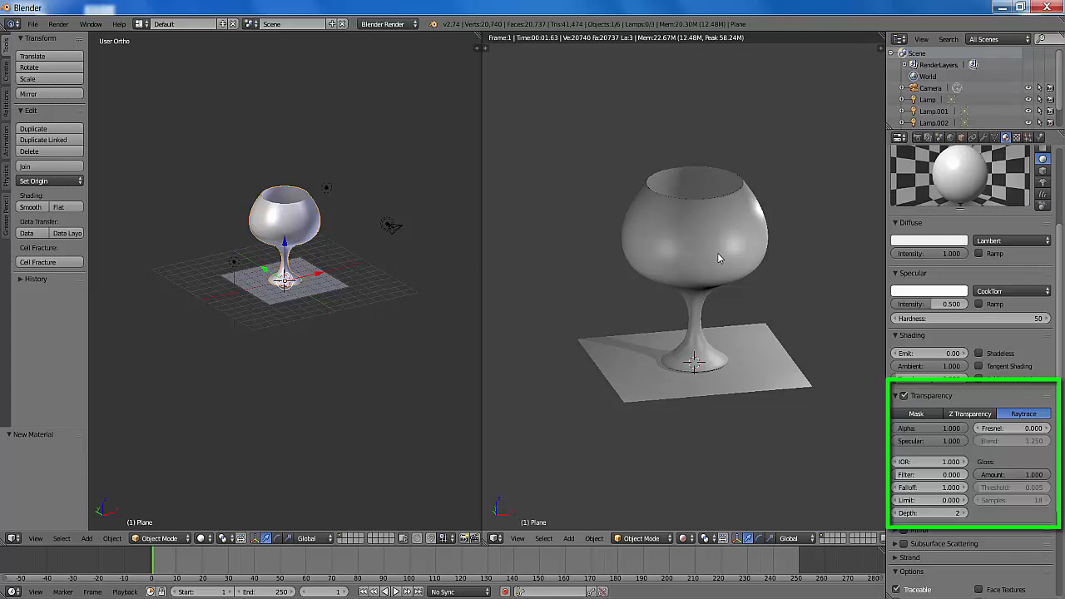
- Set the goblet material's transparency Alpha to 0.1 and its IOR to 1.4
{"action": "left_click", "coordinate": [932, 427]}
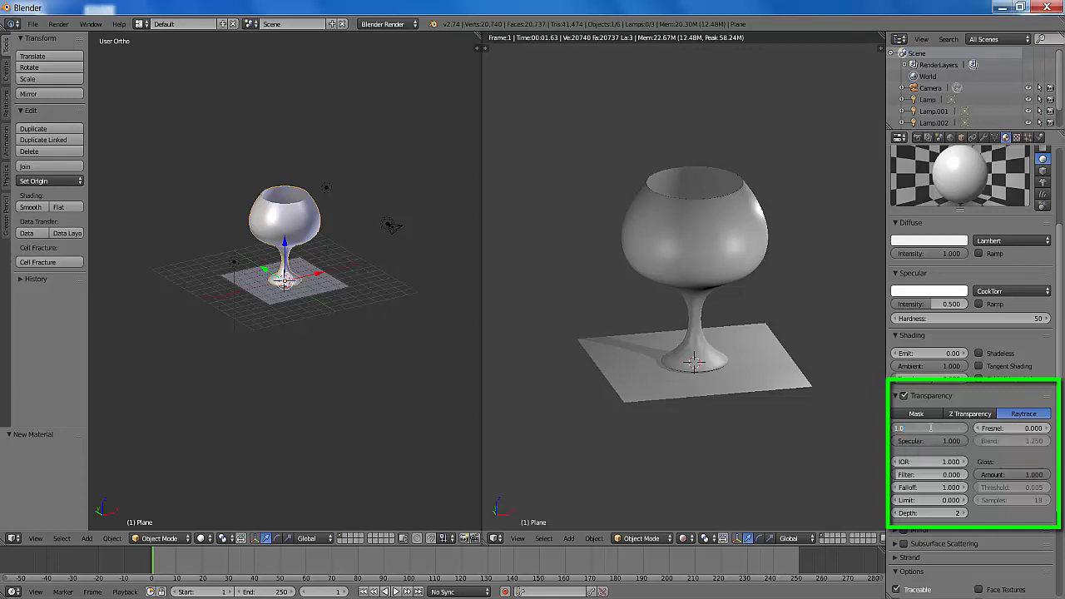
{"action": "type", "text": "0.1"}
{"action": "key", "text": "Return"}
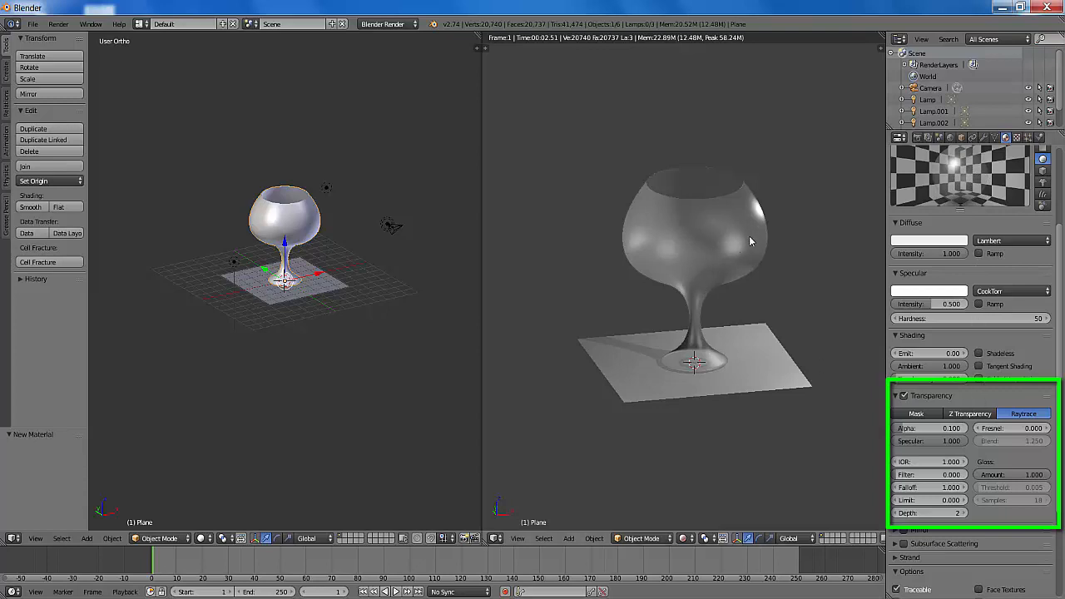
{"action": "left_click", "coordinate": [926, 463]}
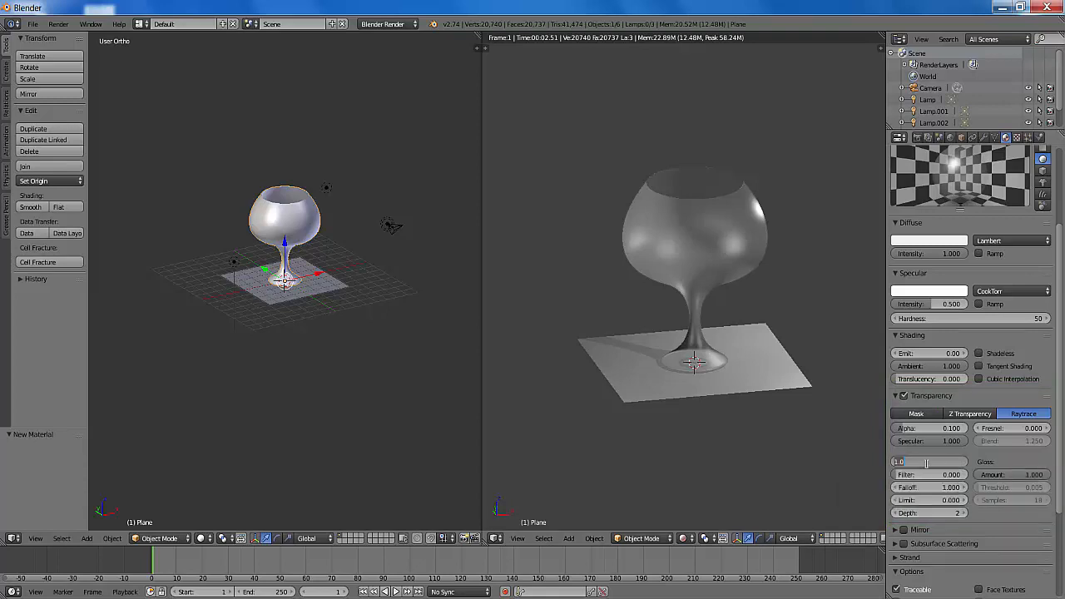
{"action": "type", "text": "1.4"}
{"action": "key", "text": "Return"}
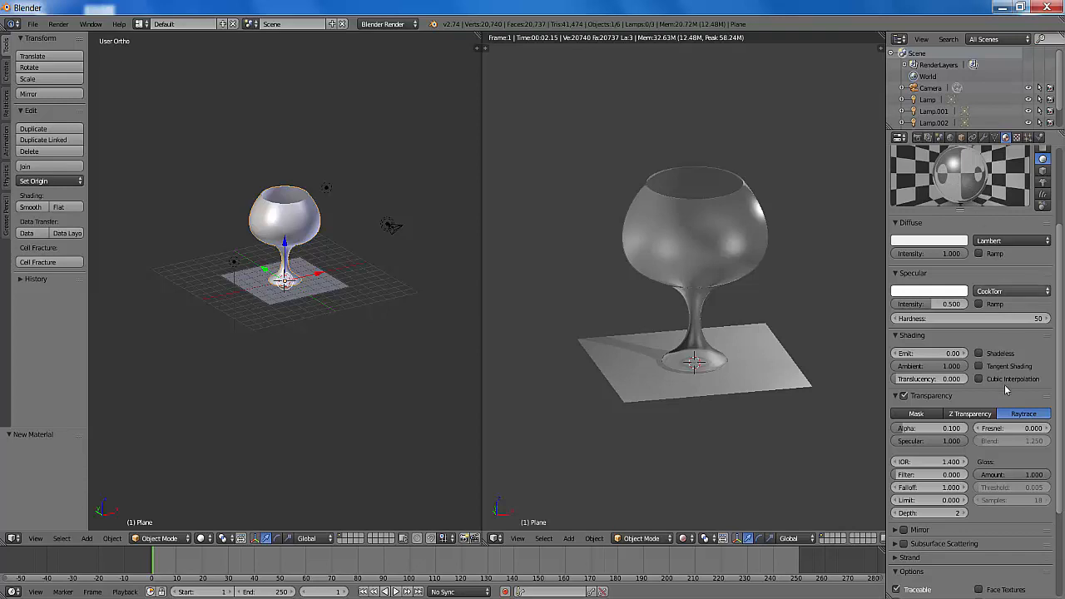
- Set the goblet material's transparency Fresnel to 3 and enable ambient occlusion for the world
{"action": "left_click", "coordinate": [1013, 430]}
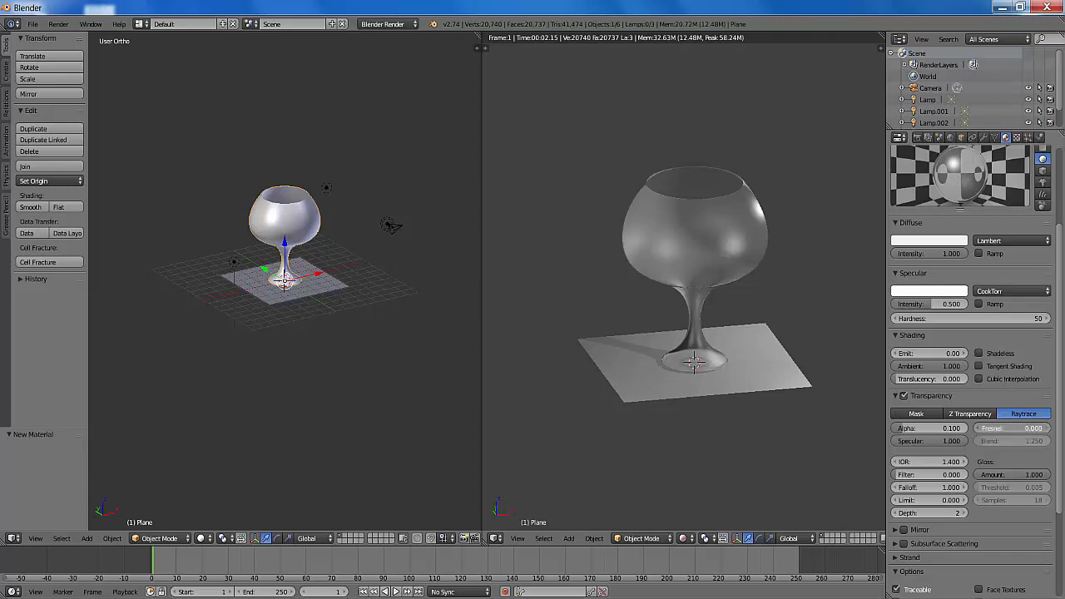
{"action": "type", "text": "0.0"}
{"action": "type", "text": "3"}
{"action": "key", "text": "Return"}
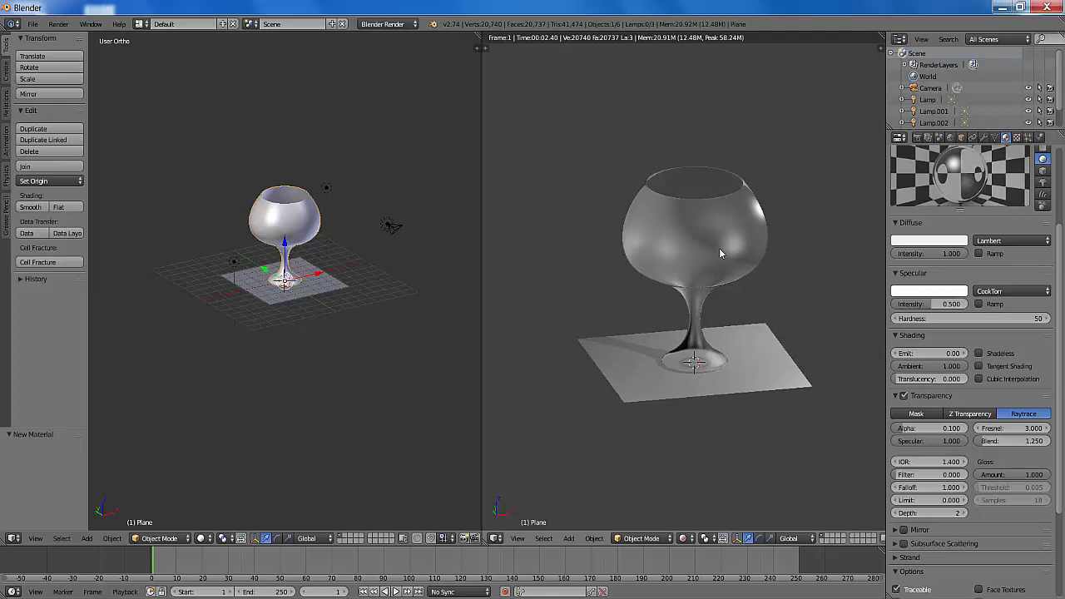
{"action": "left_click", "coordinate": [951, 138]}
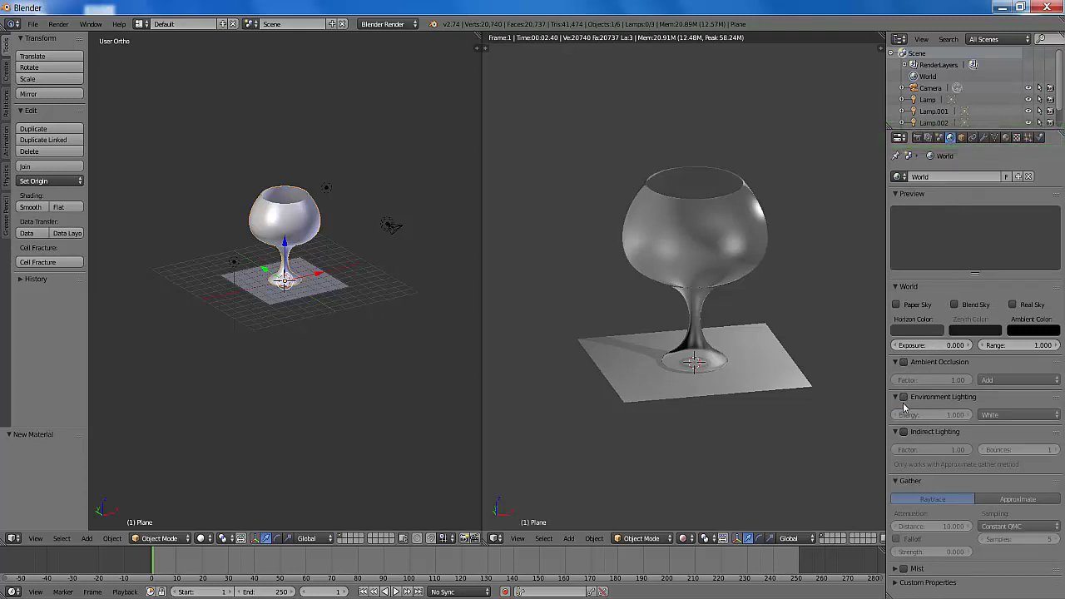
{"action": "left_click", "coordinate": [905, 364]}
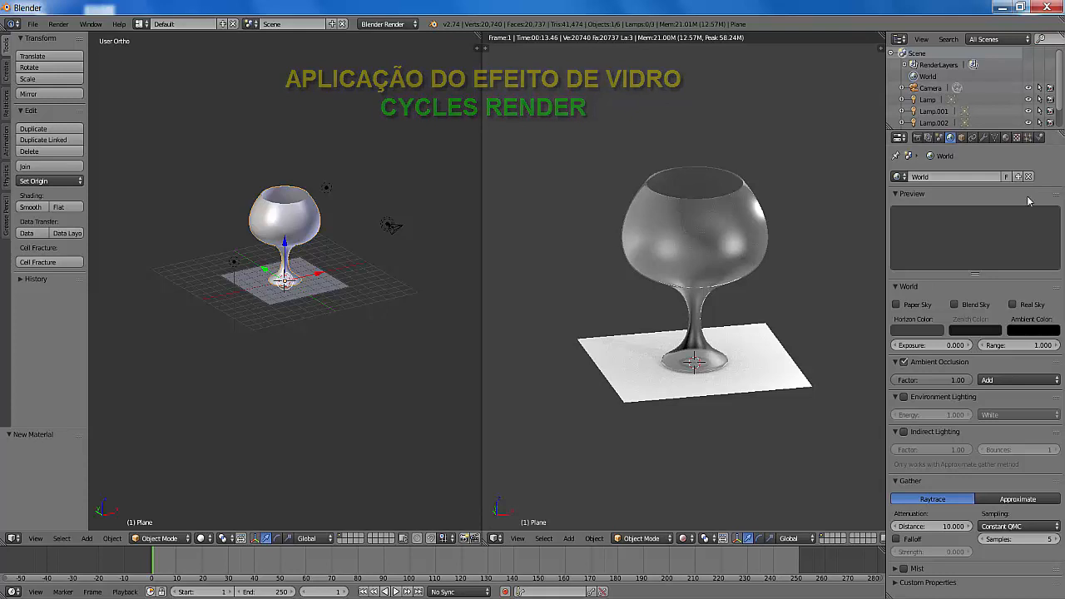
- Remove the goblet's material slot and disable the world's ambient occlusion
{"action": "left_click", "coordinate": [1005, 137]}
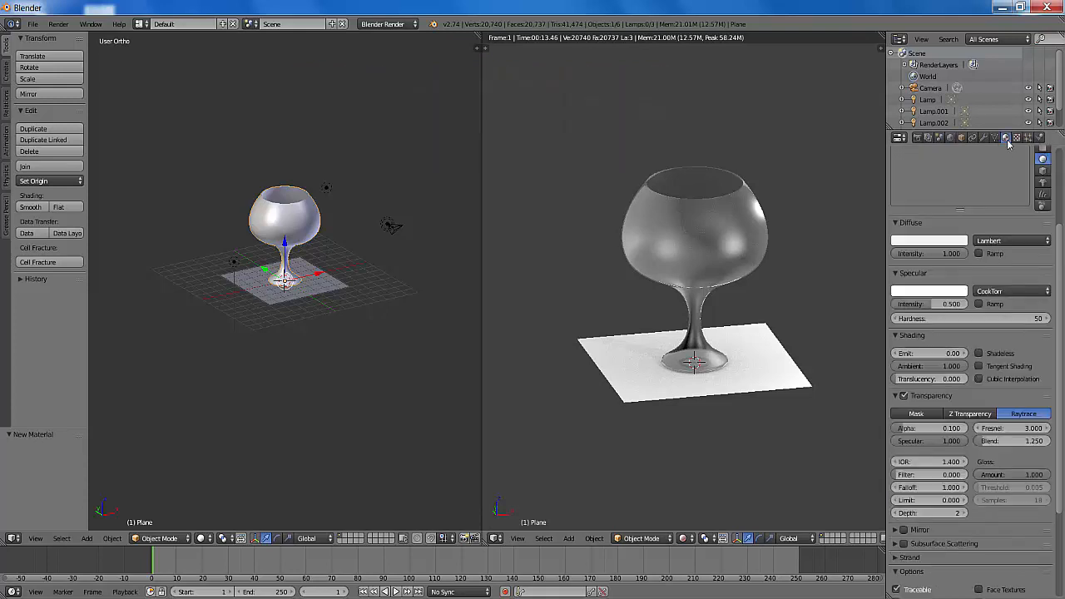
{"action": "scroll", "coordinate": [1057, 273], "scroll_direction": "up", "scroll_amount": 3}
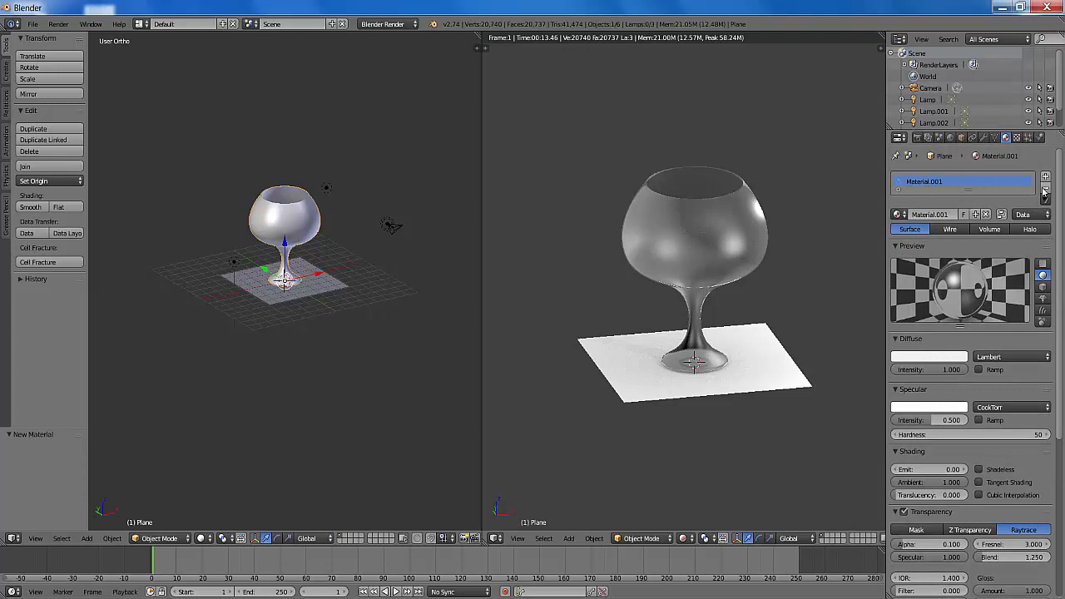
{"action": "left_click", "coordinate": [1046, 189]}
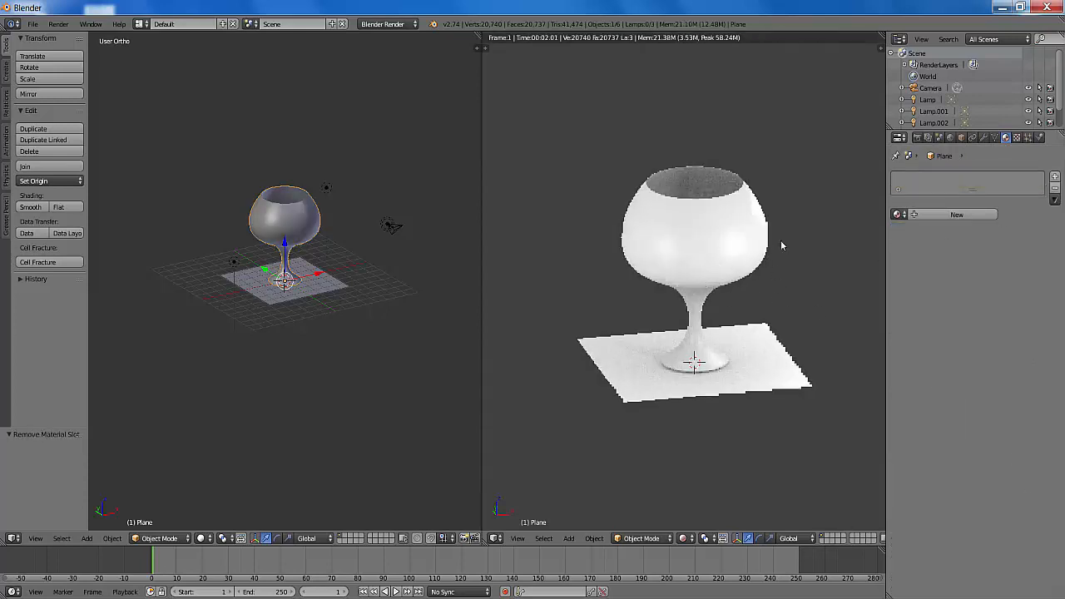
{"action": "left_click", "coordinate": [952, 138]}
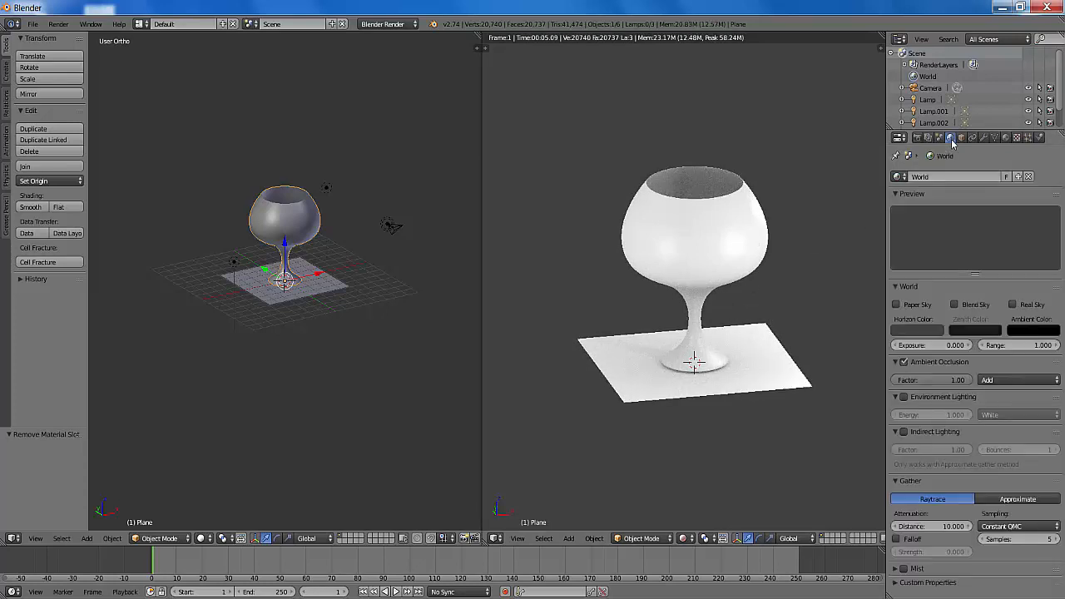
{"action": "left_click", "coordinate": [904, 362]}
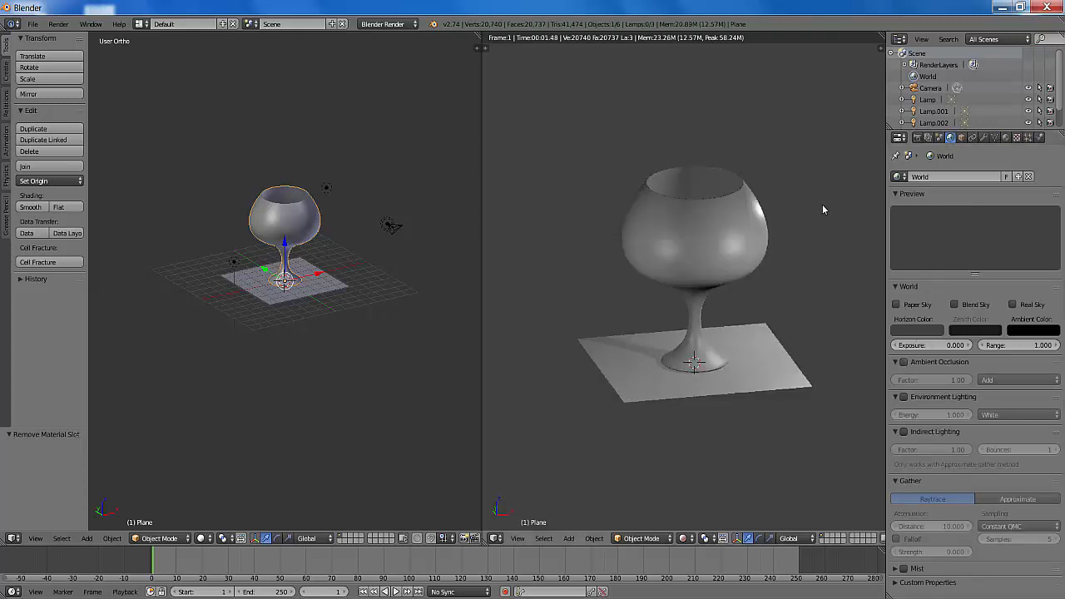
- Switch the render engine to Cycles Render and give the goblet a new material with a Glass BSDF surface
{"action": "left_click", "coordinate": [410, 25]}
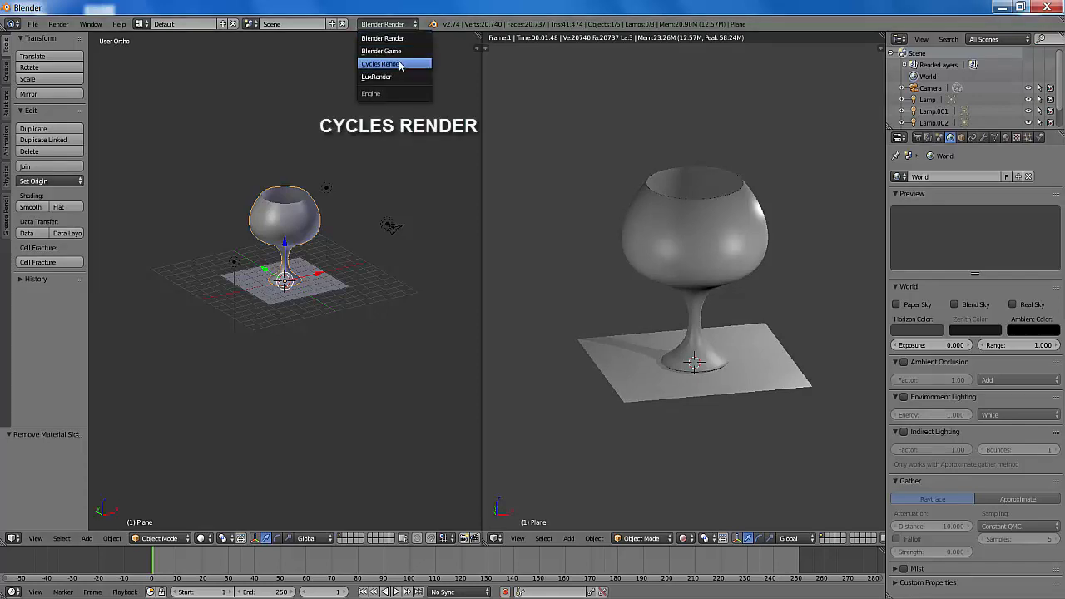
{"action": "left_click", "coordinate": [399, 63]}
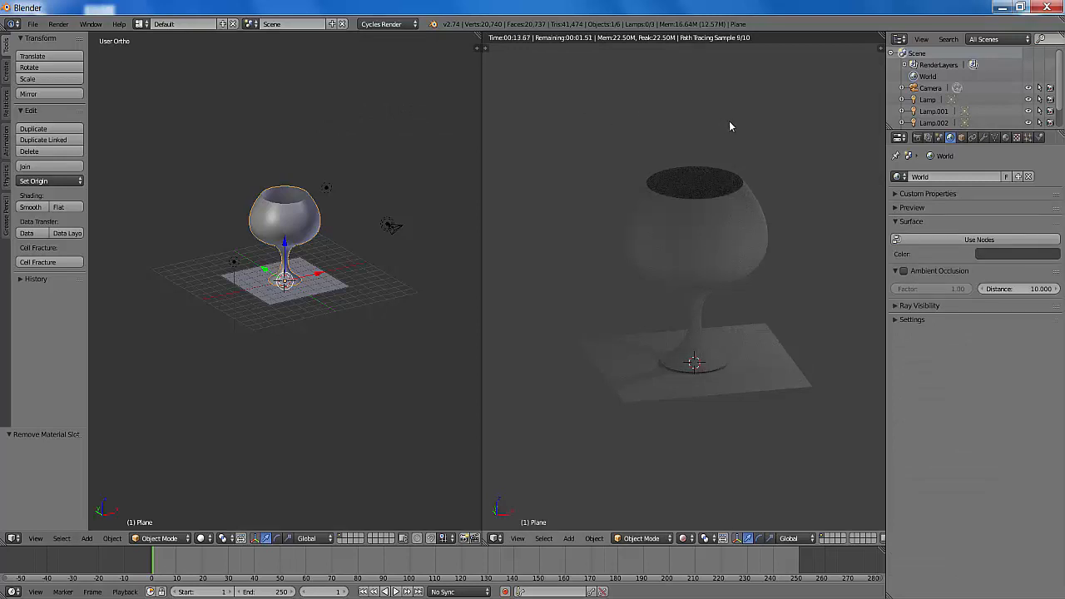
{"action": "left_click", "coordinate": [1005, 138]}
{"action": "left_click", "coordinate": [957, 215]}
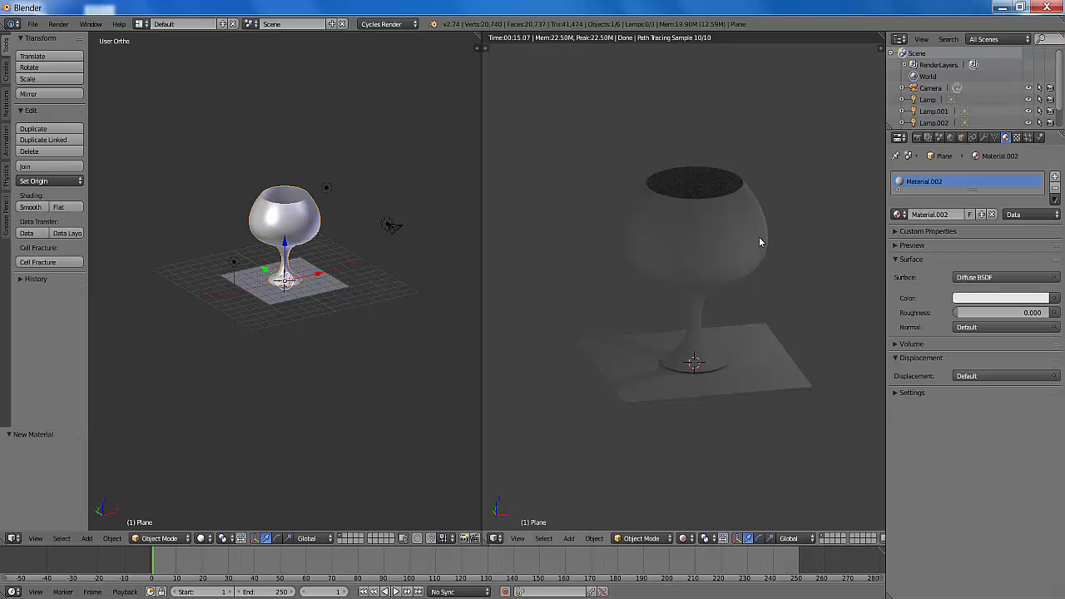
{"action": "left_click", "coordinate": [1055, 278]}
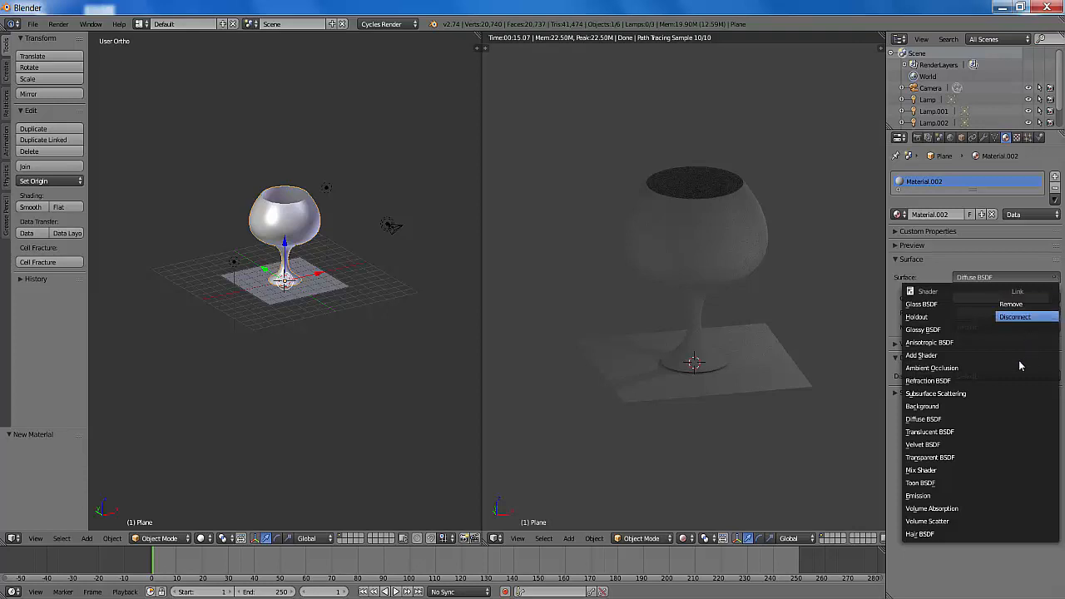
{"action": "left_click", "coordinate": [922, 305]}
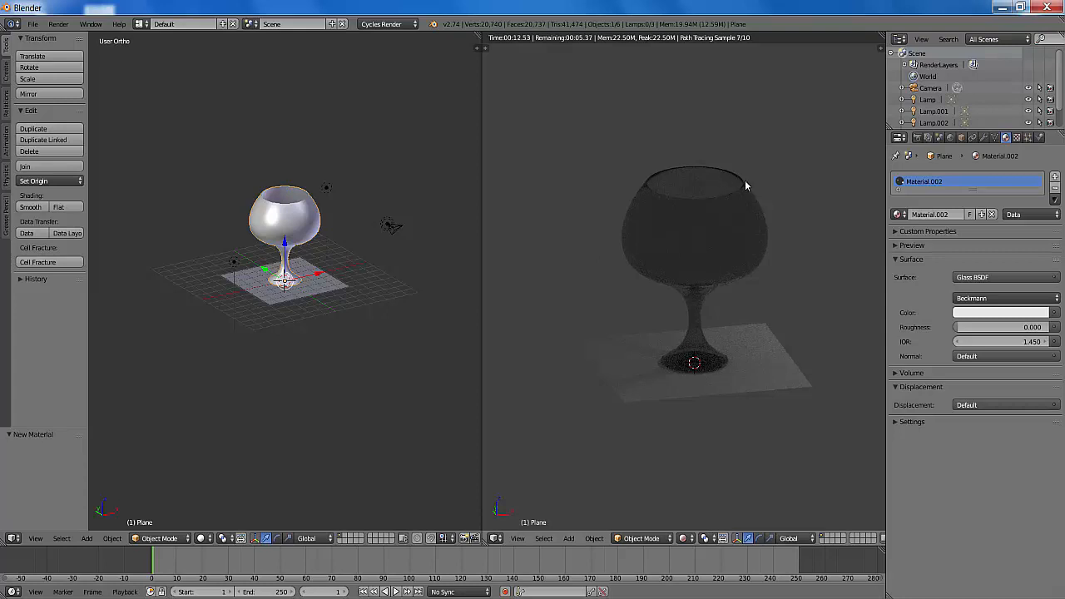
- Enable nodes for the world surface, brighten its background colour to light grey, and enable ambient occlusion
{"action": "left_click", "coordinate": [951, 138]}
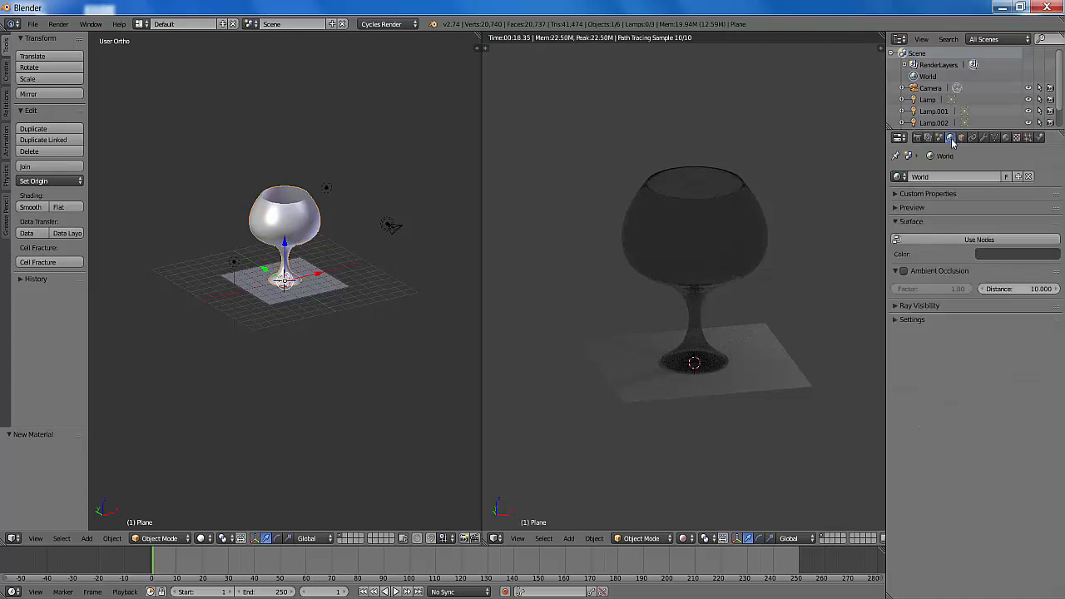
{"action": "left_click", "coordinate": [977, 242]}
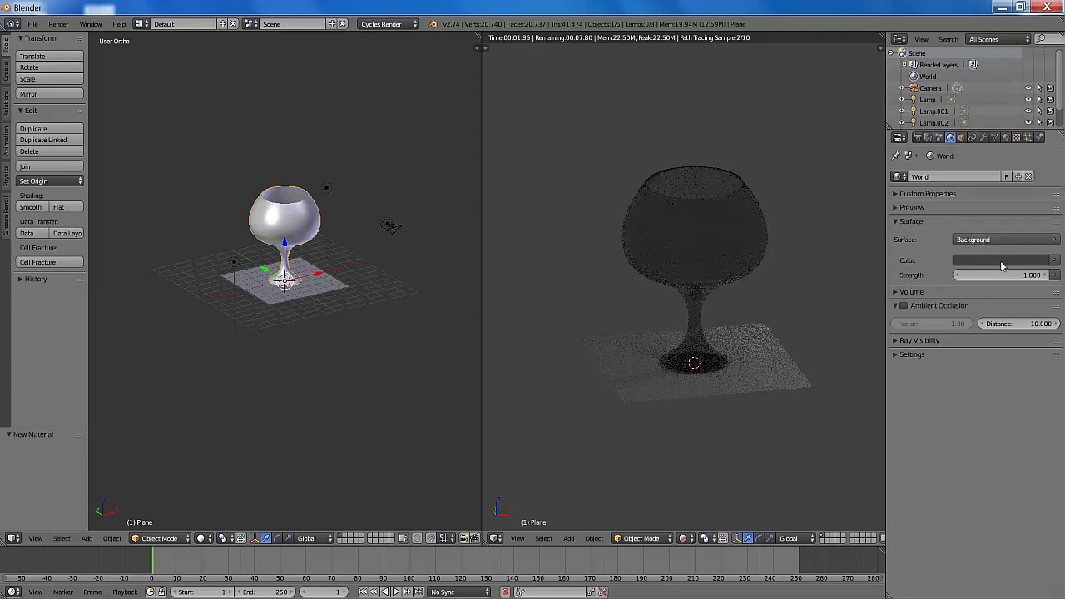
{"action": "left_click", "coordinate": [1000, 261]}
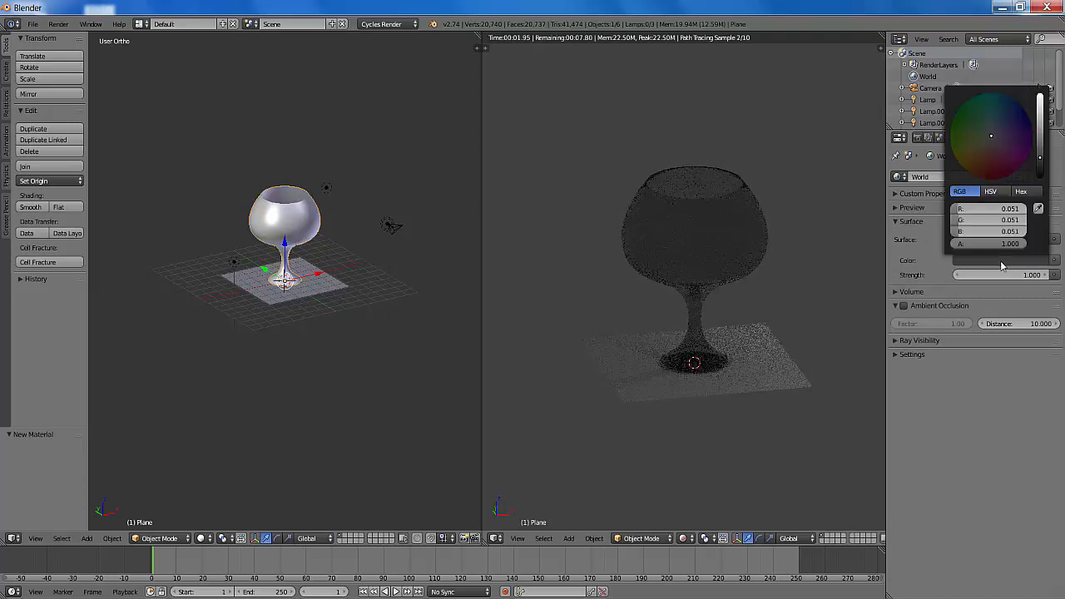
{"action": "left_click", "coordinate": [1043, 125]}
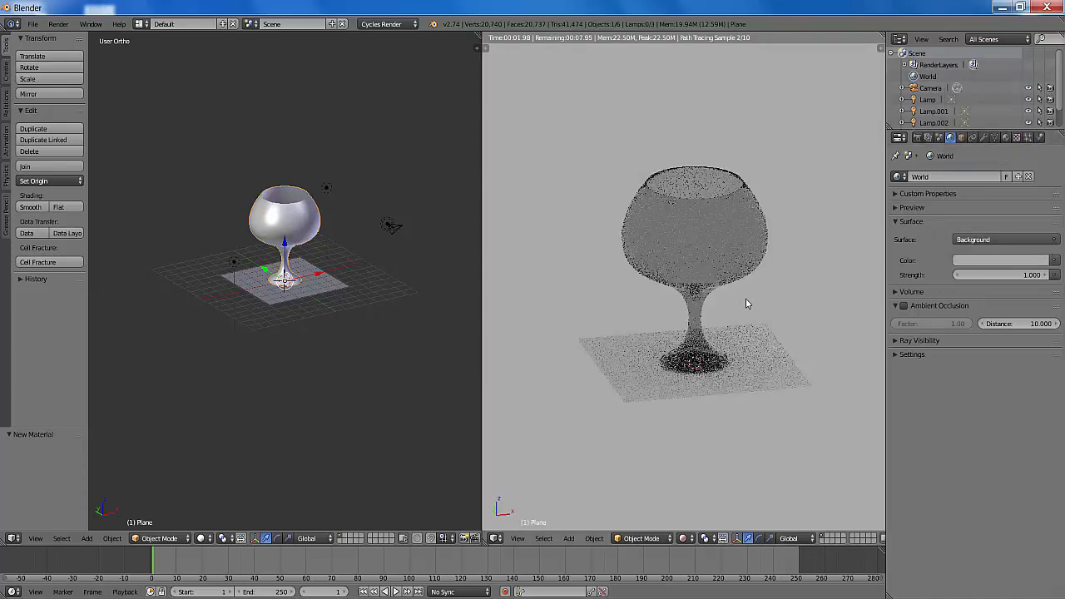
{"action": "left_click", "coordinate": [904, 306]}
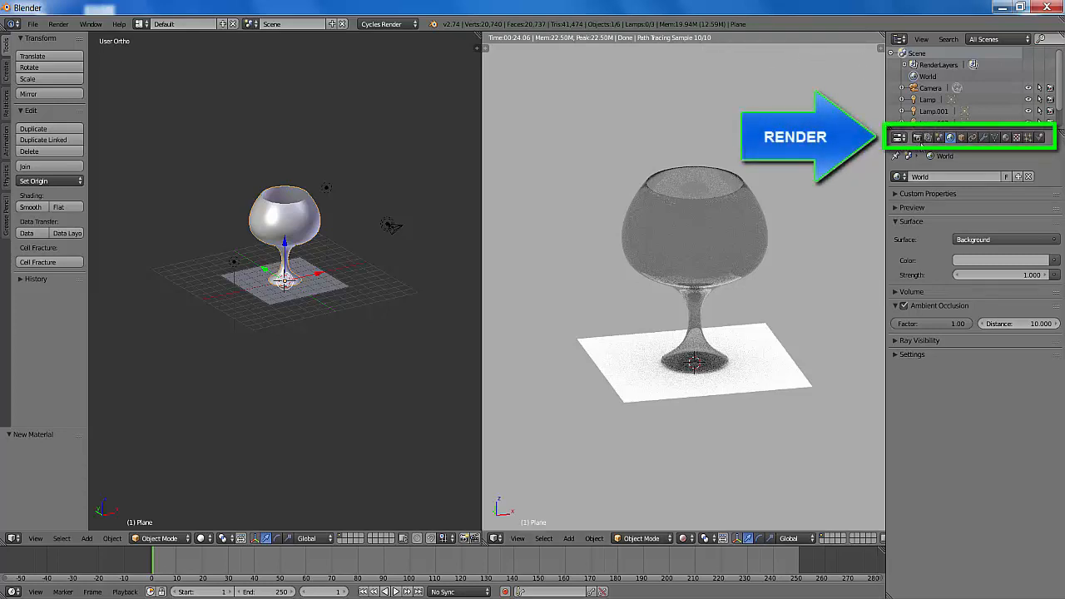
- Set both the render and preview sample counts to 50 in the Cycles sampling settings
{"action": "left_click", "coordinate": [918, 138]}
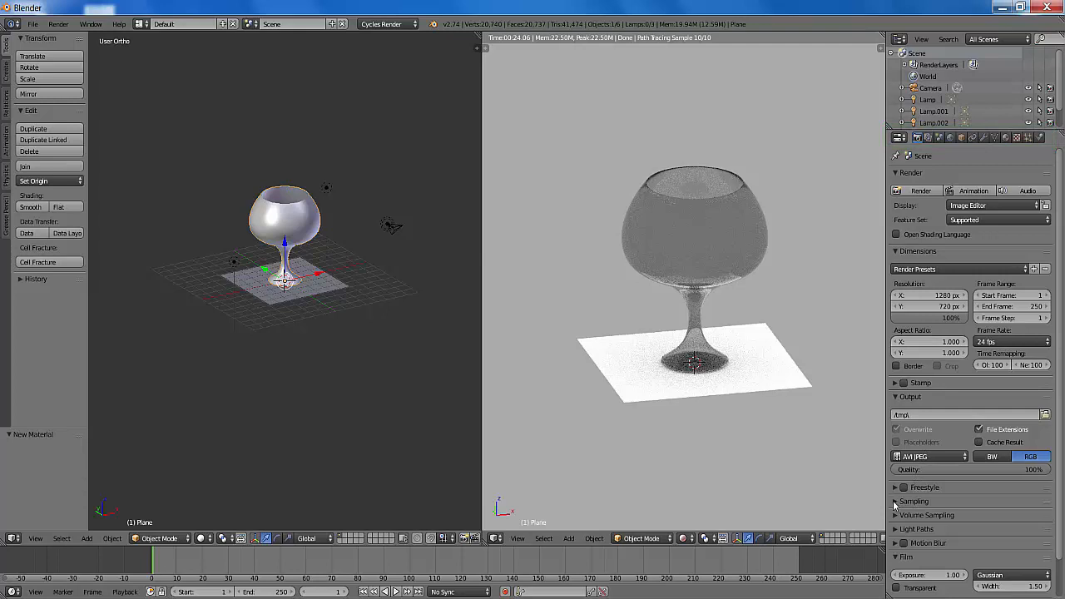
{"action": "left_click", "coordinate": [895, 502]}
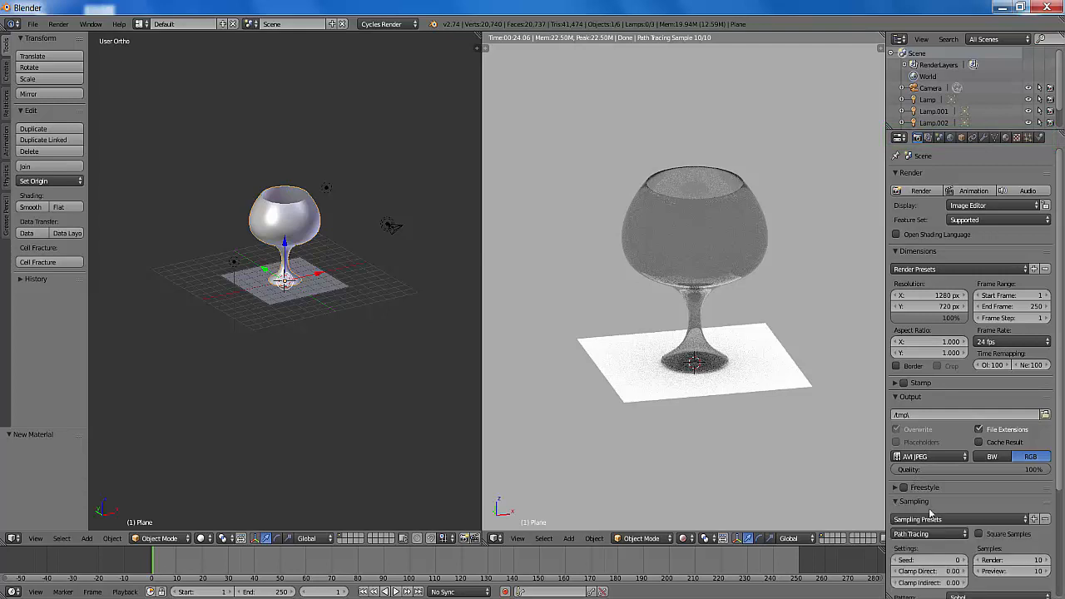
{"action": "scroll", "coordinate": [973, 480], "scroll_direction": "down", "scroll_amount": 3}
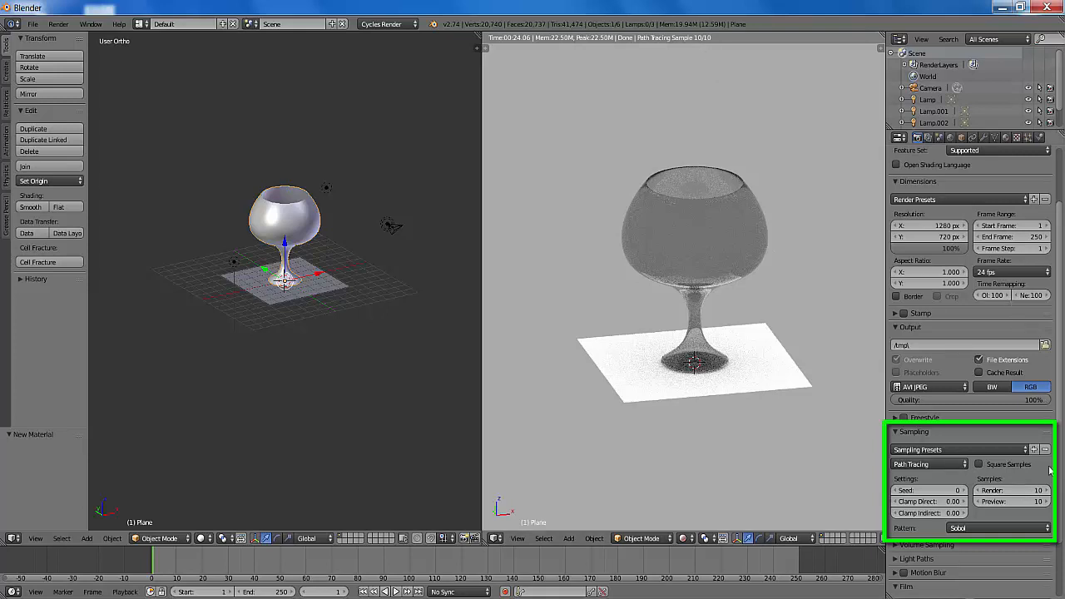
{"action": "left_click", "coordinate": [1038, 491]}
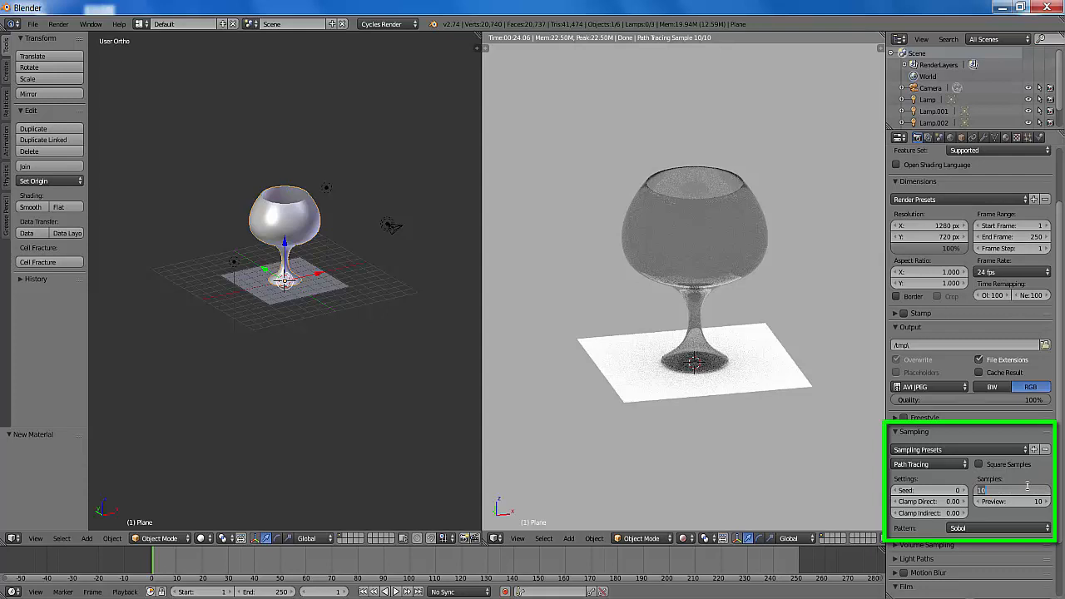
{"action": "type", "text": "50"}
{"action": "key", "text": "Return"}
{"action": "left_click", "coordinate": [1034, 503]}
{"action": "type", "text": "5"}
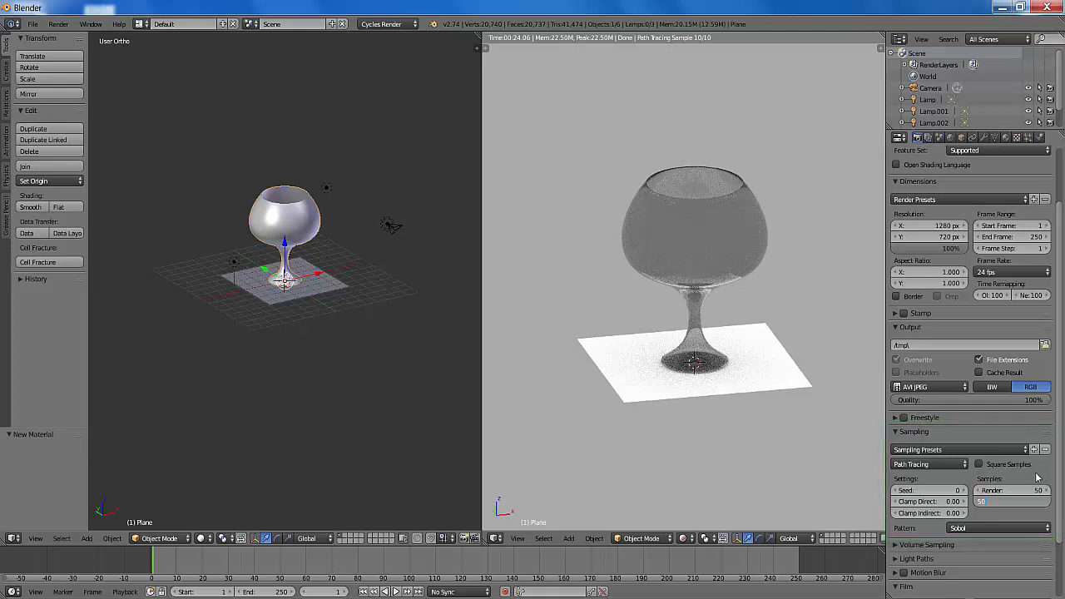
{"action": "type", "text": "0"}
{"action": "key", "text": "Return"}
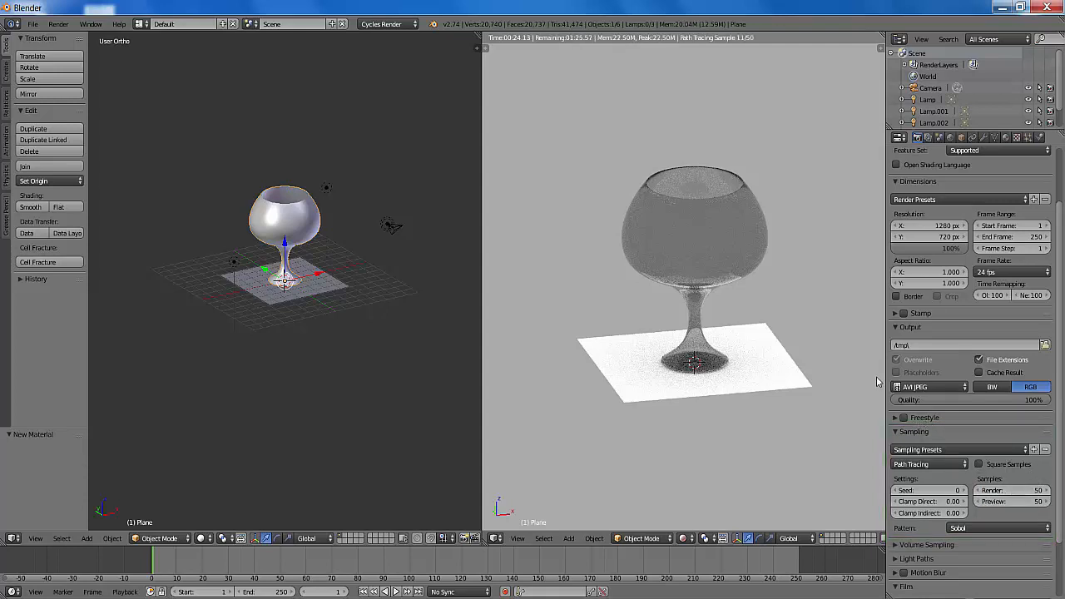